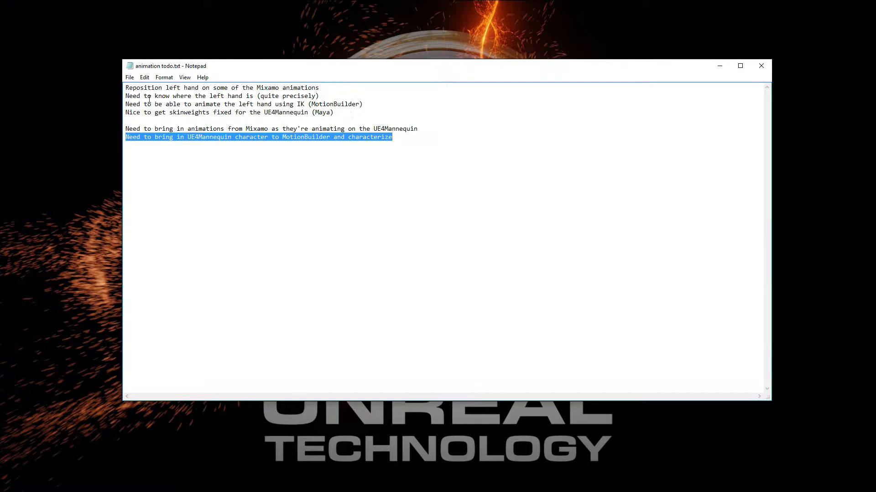
Step: Put the notes away and export the SK_Adam skeletal mesh from Unreal as SK_Adam.FBX into the desktop's tut3 folder
left_click(366, 165)
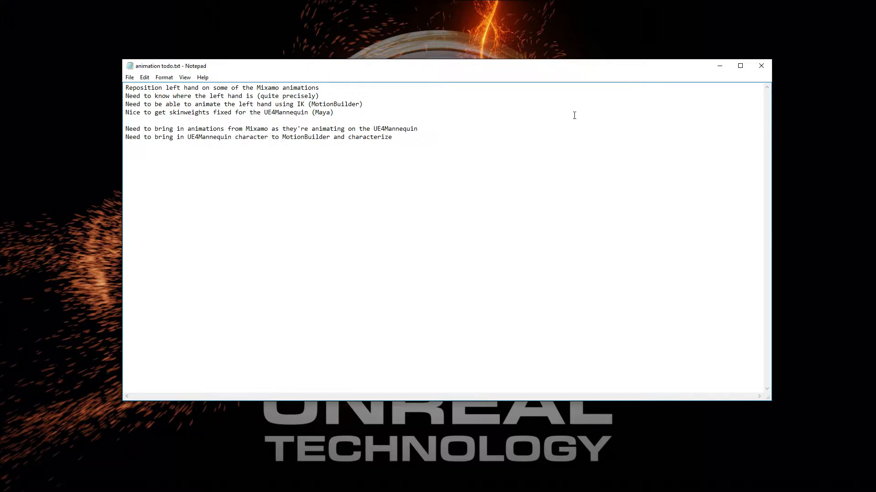
left_click(721, 71)
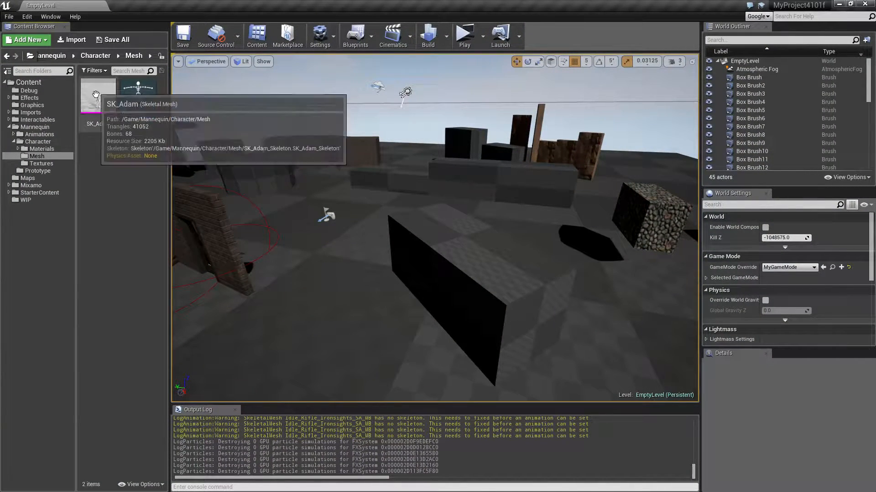
left_click(98, 126)
mouse_move(98, 123)
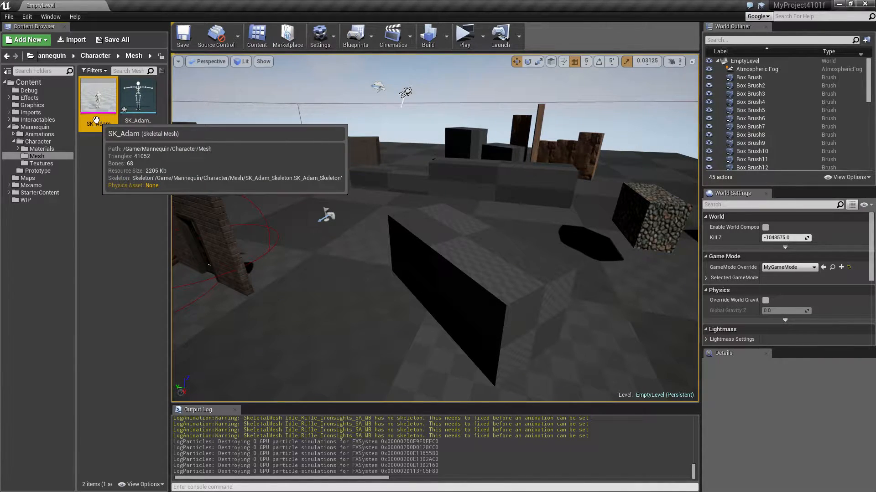
right_click(97, 121)
mouse_move(170, 264)
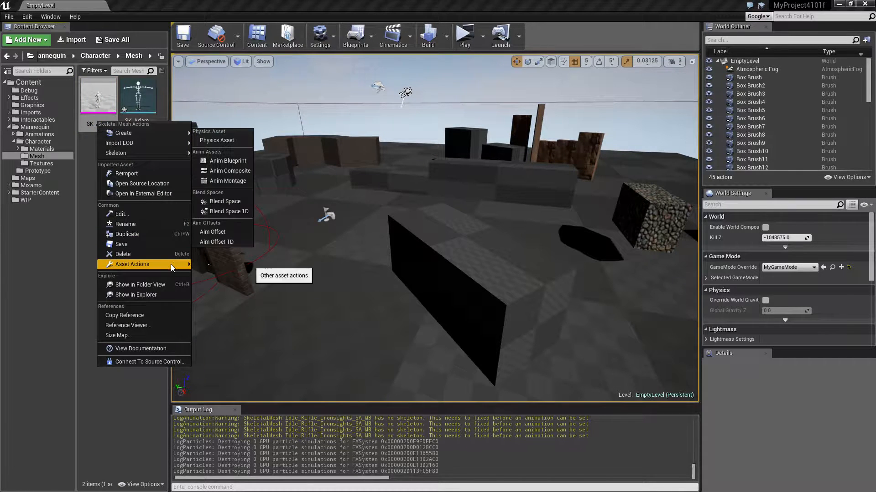
left_click(214, 305)
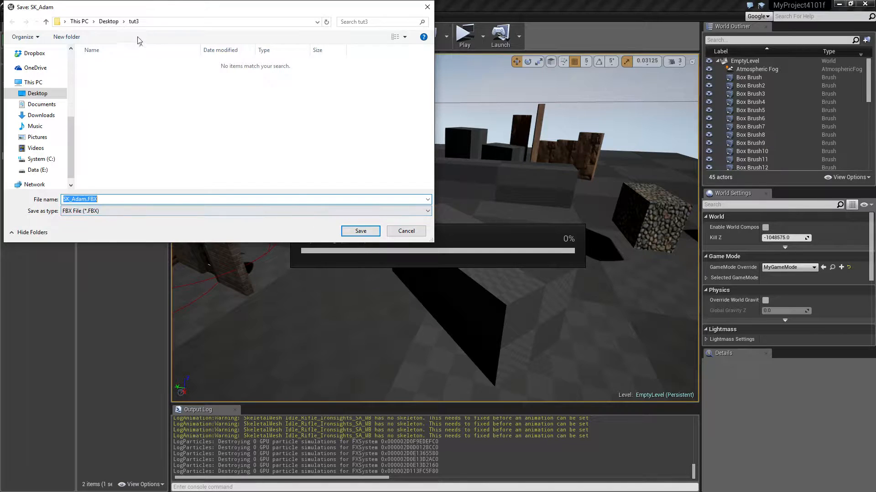
left_click(360, 231)
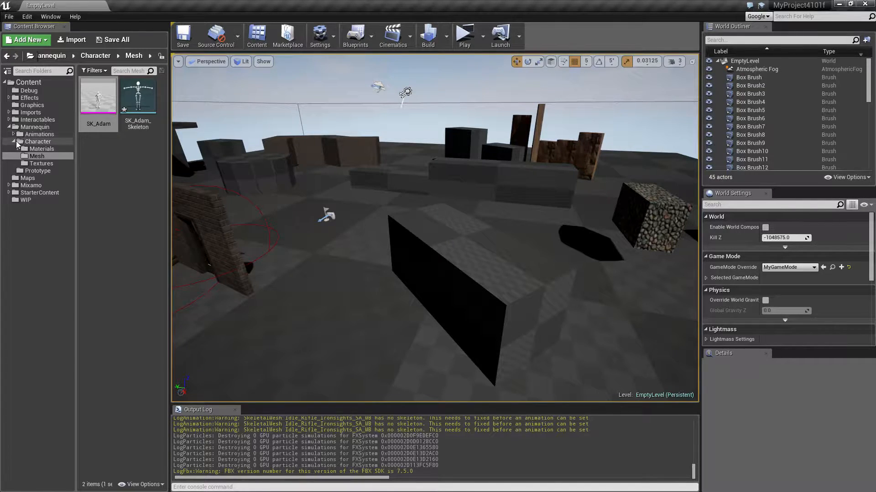
Step: Switch to MotionBuilder and open SK_Adam.FBX from the tut3 folder with the default open options
left_click(836, 6)
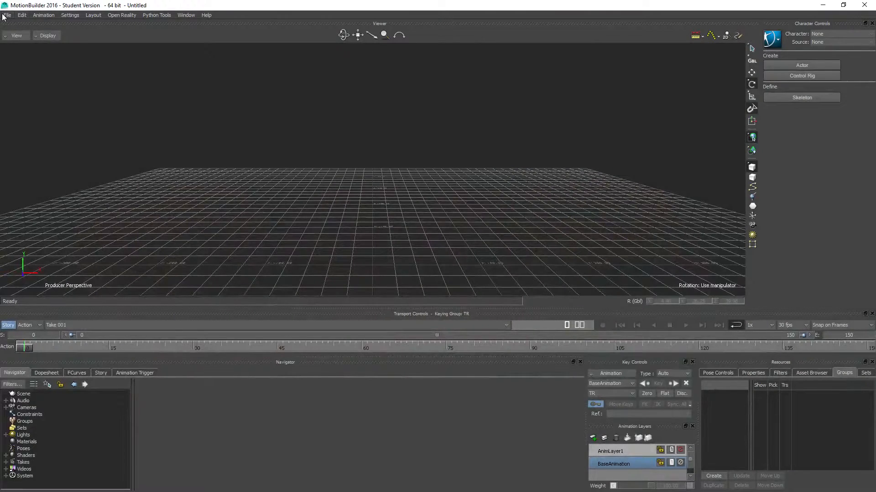
left_click(7, 16)
left_click(17, 33)
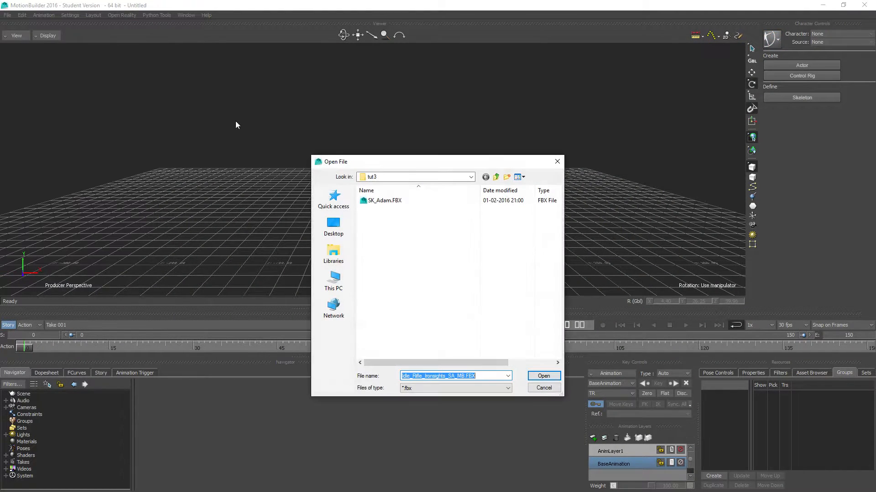
double_click(396, 200)
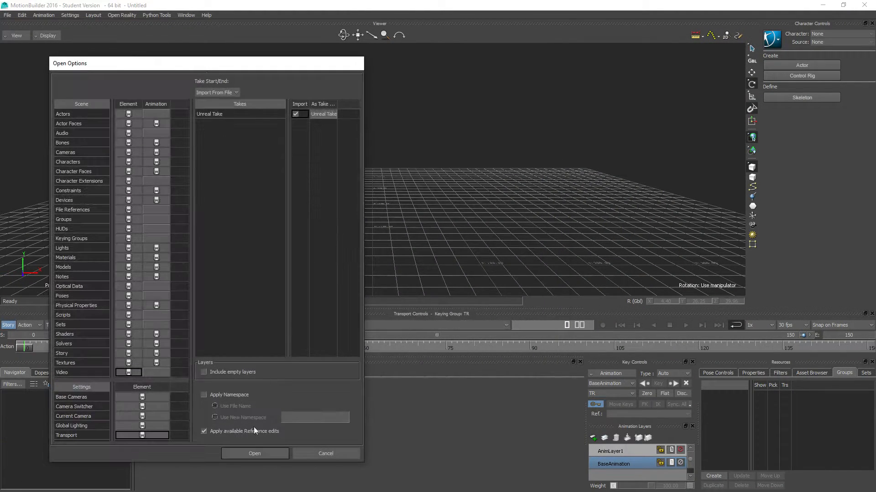
left_click(255, 453)
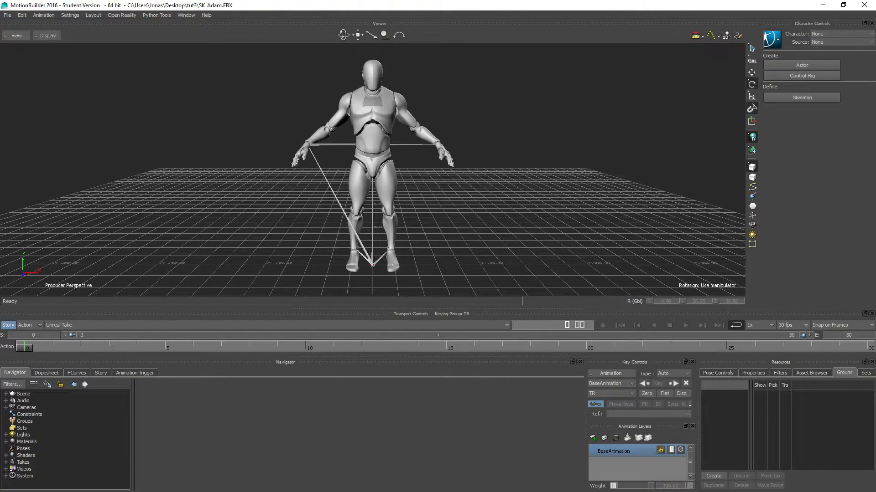
Step: Expand the scene hierarchy below SK_Adam and inspect the properties of the SK_Adam parent node
left_click(6, 394)
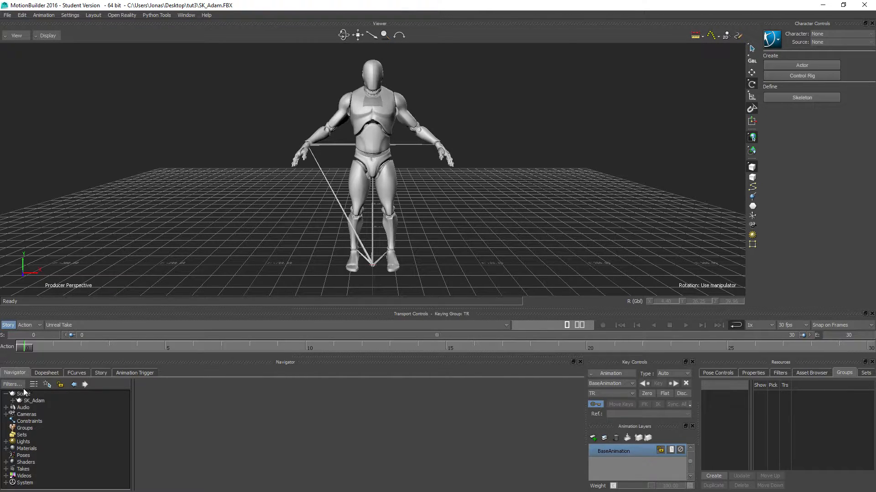
left_click(12, 400)
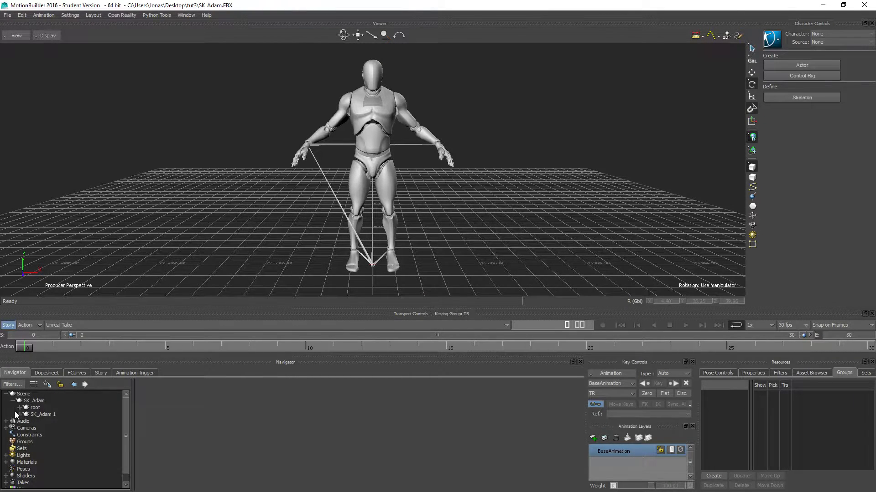
left_click(39, 403)
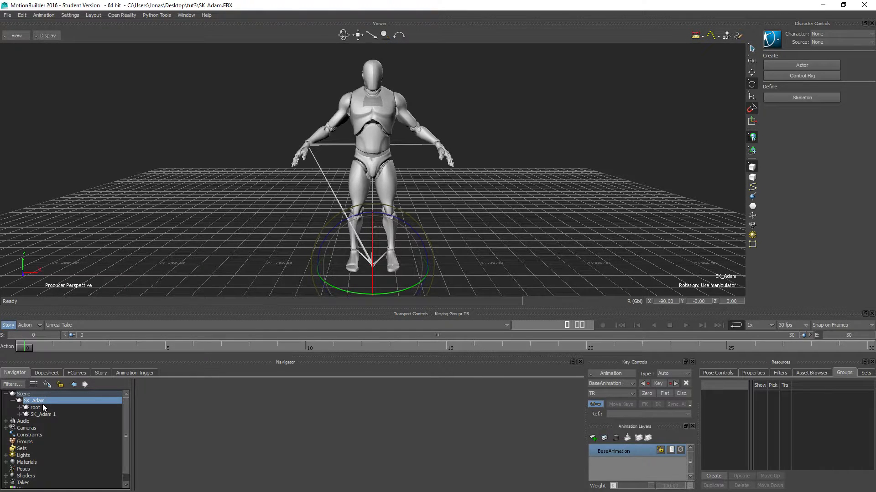
left_click(753, 373)
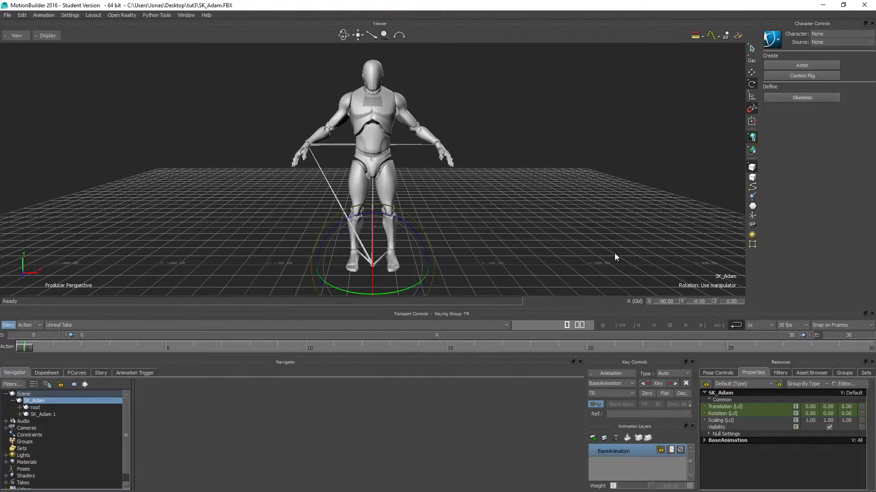
left_click(751, 84)
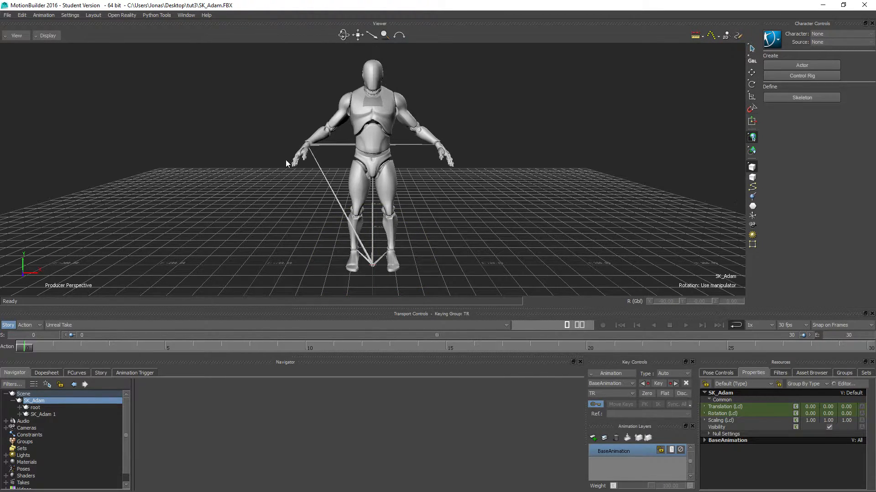
Step: Expand the root joint and examine its child branches and the SK_Adam 1 mesh in the hierarchy
right_click(34, 405)
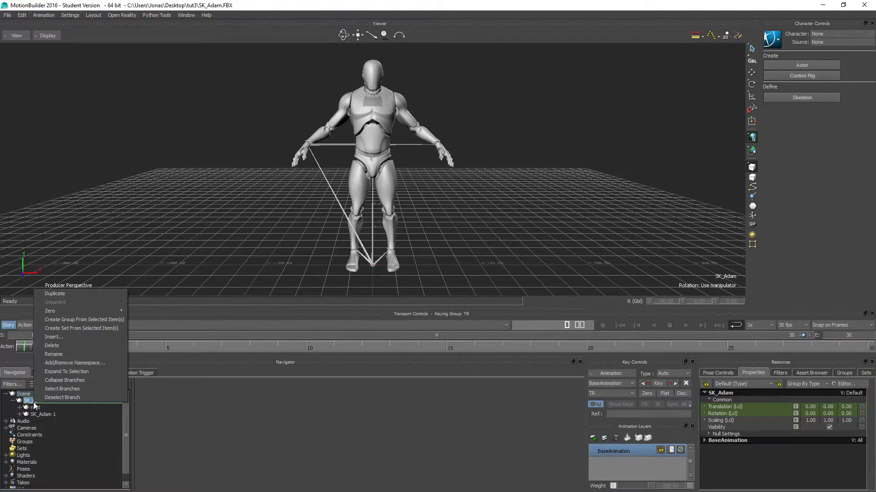
left_click(28, 402)
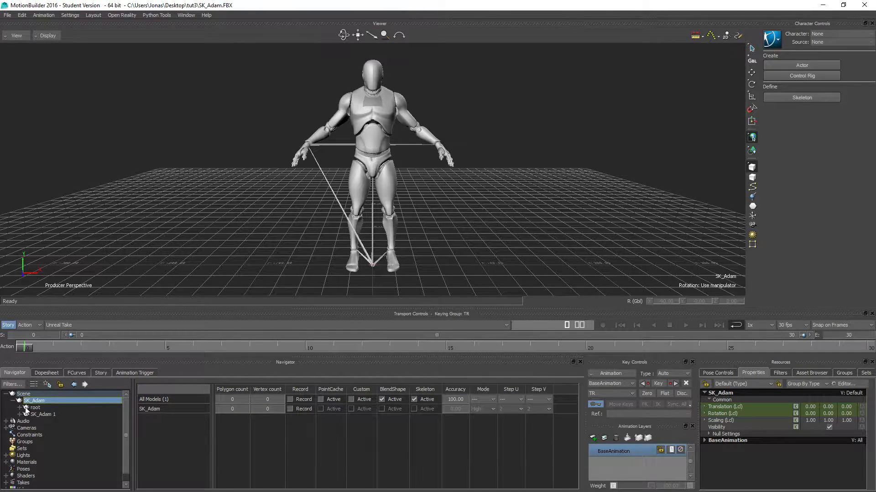
left_click(26, 408)
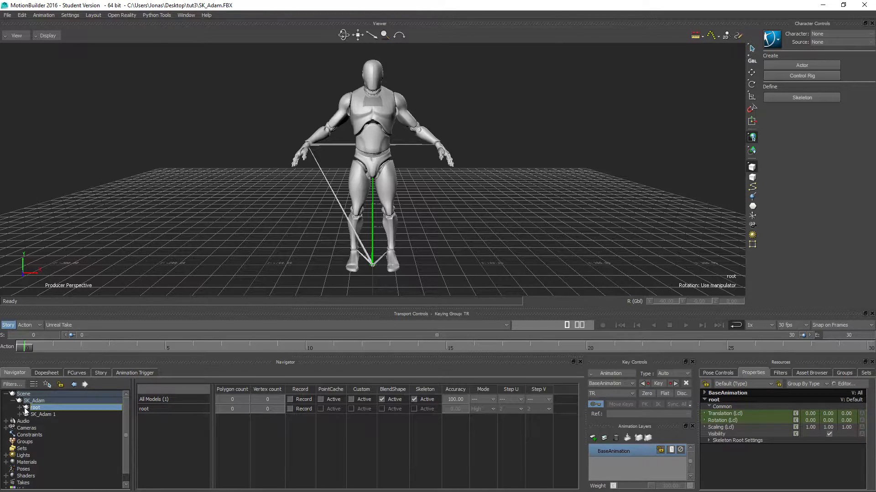
left_click(20, 408)
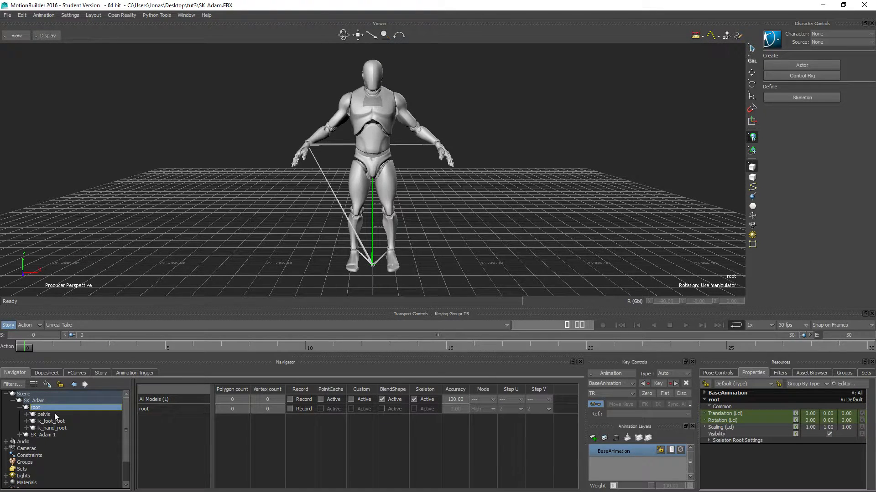
left_click(43, 436)
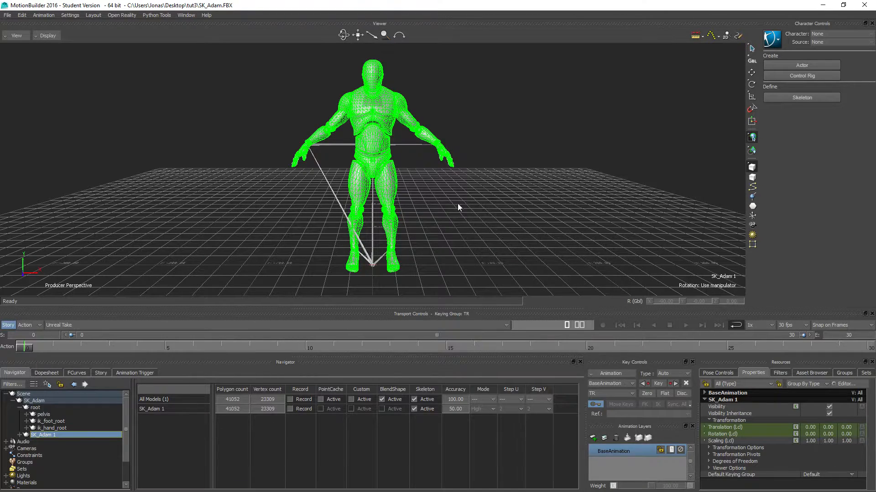
left_click(450, 219)
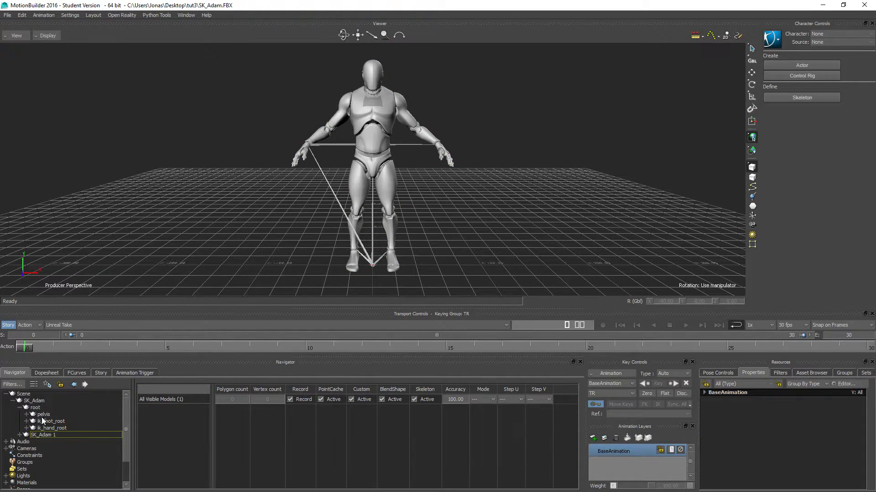
Step: Create a group from the SK_Adam 1 character mesh and display the scene's group list
left_click(373, 109)
right_click(373, 106)
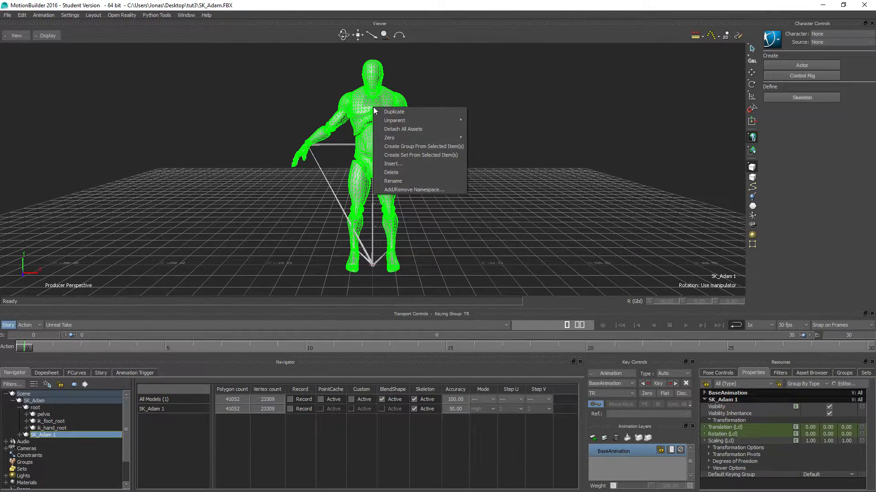
left_click(406, 146)
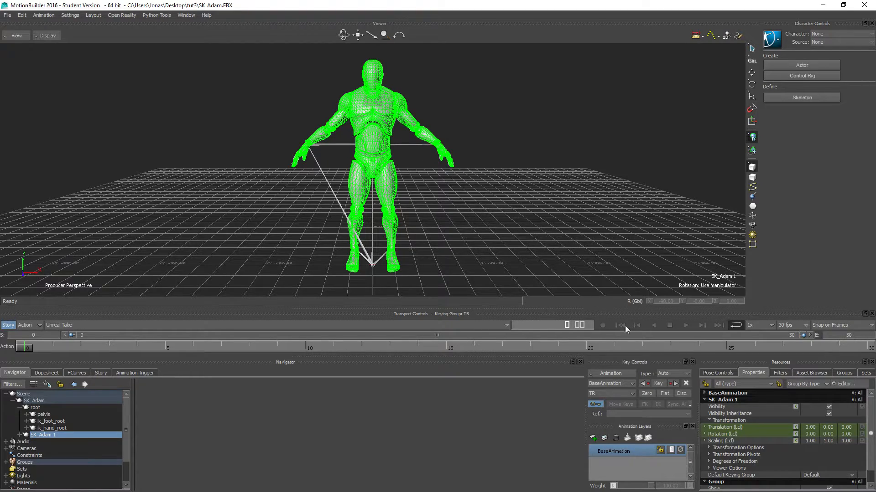
left_click(844, 373)
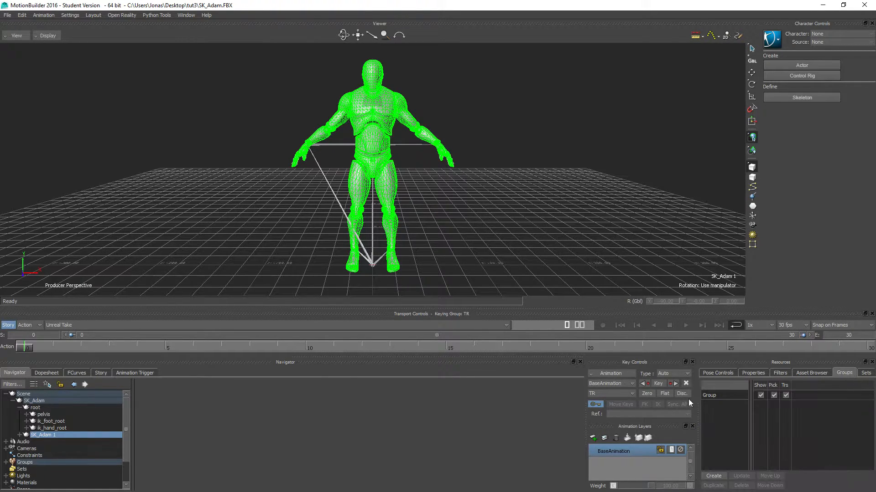
Step: Test the mesh group's visibility toggle, deselect the mesh, and leave the group hidden to expose the skeleton
left_click(760, 396)
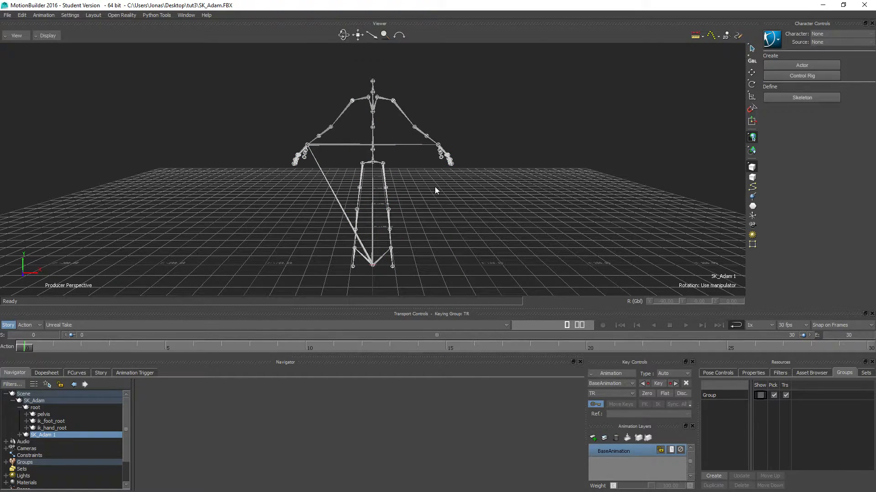
left_click(760, 395)
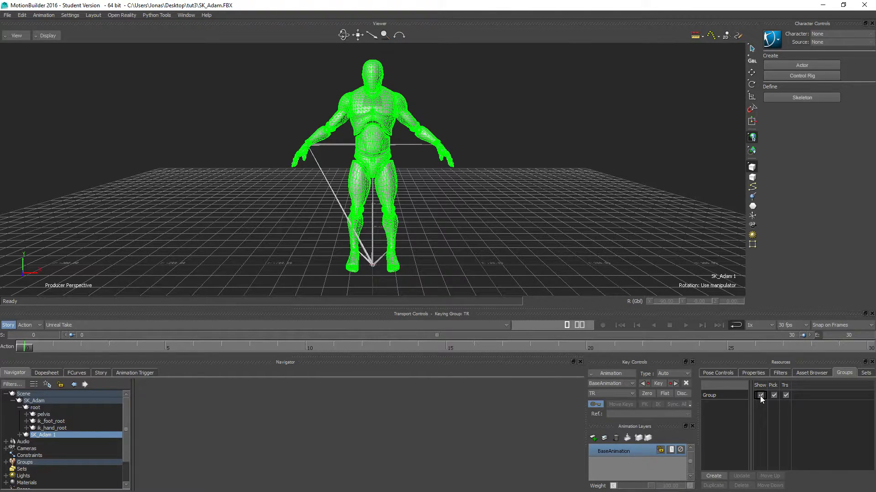
left_click(585, 244)
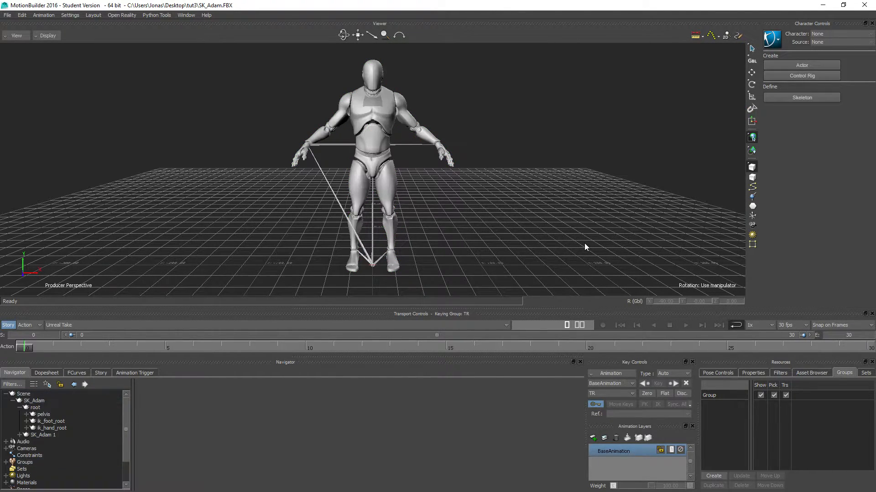
left_click(760, 395)
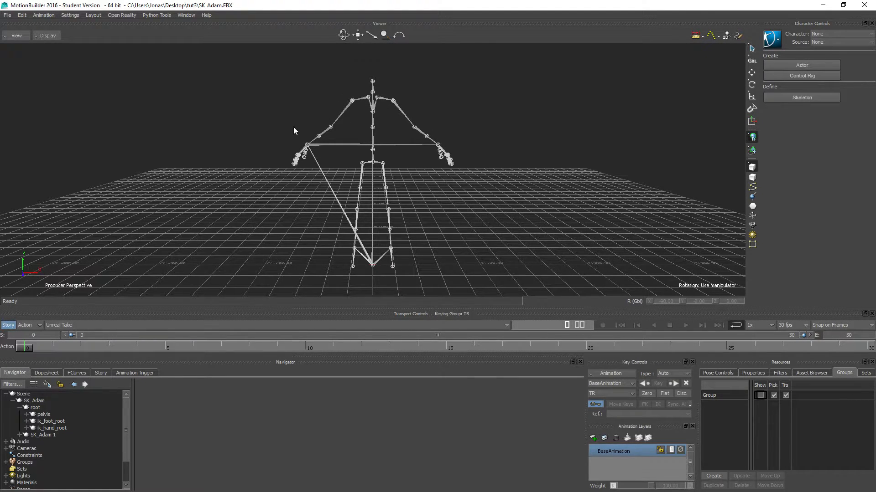
Step: Examine the skeleton's shoulders and upper arms up close and select the upperarm_l bone
left_click_drag(438, 85, 373, 113, "shift")
left_click_drag(212, 179, 352, 155, "ctrl")
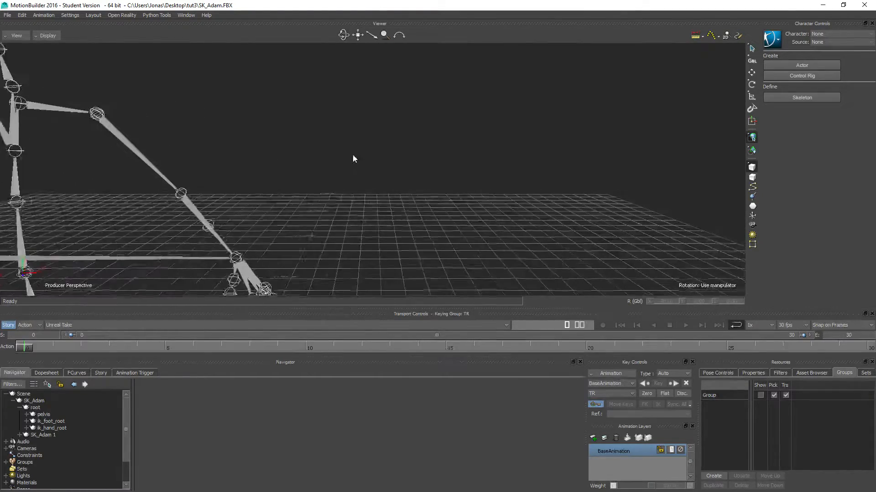
left_click_drag(100, 173, 226, 172, "shift")
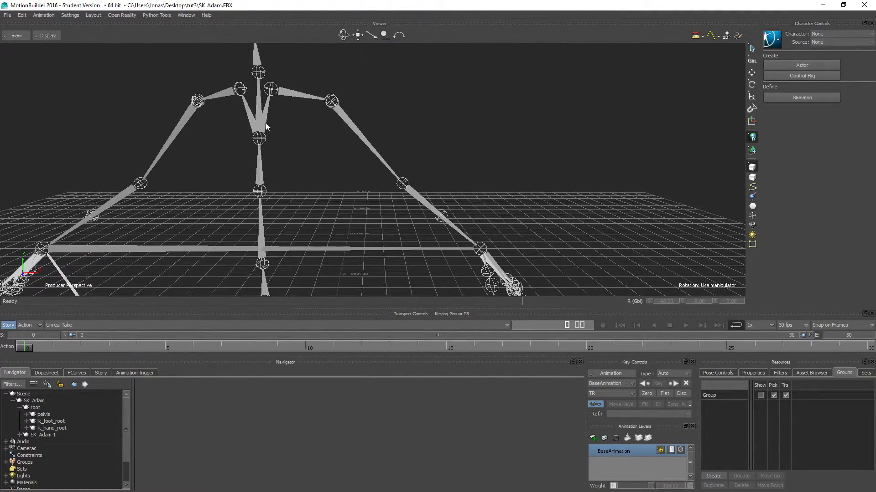
left_click_drag(222, 135, 280, 152, "ctrl")
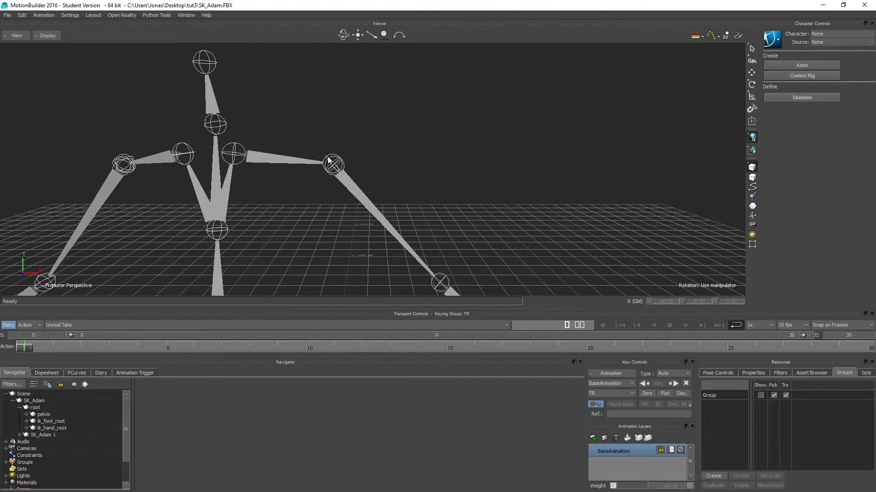
left_click_drag(156, 204, 241, 192, "ctrl")
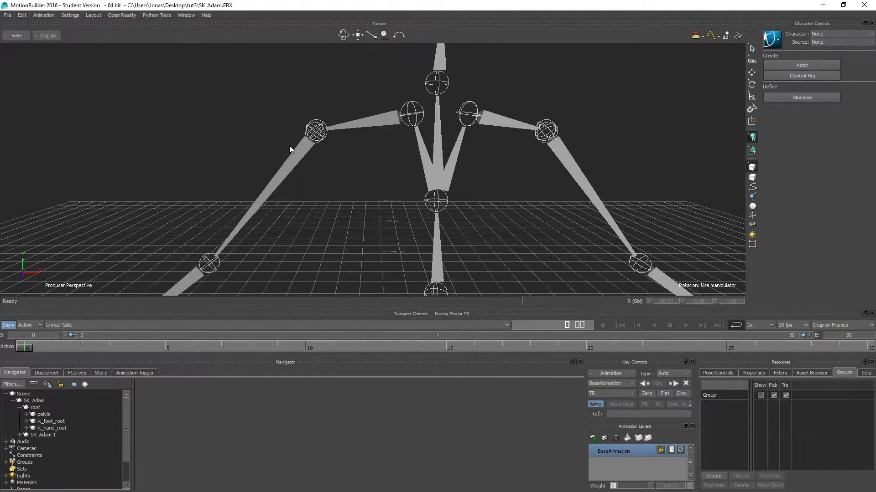
scroll(289, 149, "up", 3)
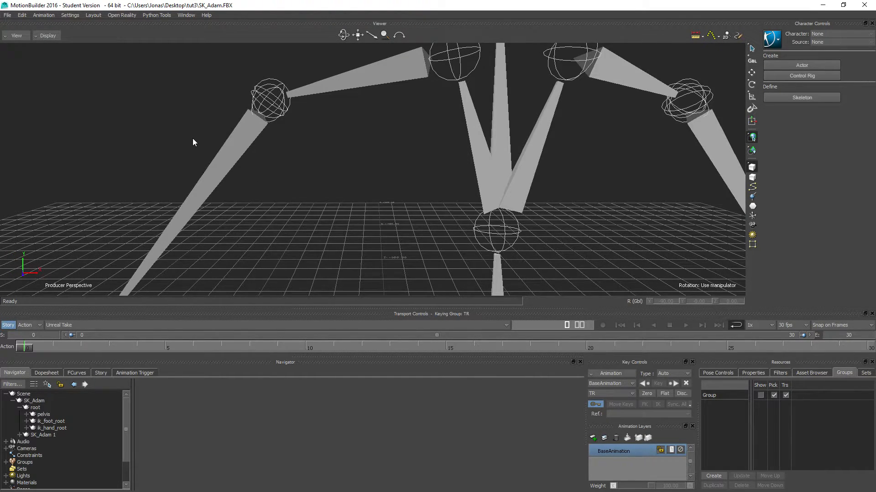
mouse_move(192, 138)
left_mouse_down("ctrl+shift")
mouse_move(212, 154)
mouse_move(202, 170)
mouse_move(212, 149)
mouse_move(199, 137)
left_mouse_up("ctrl+shift")
left_click_drag(471, 175, 321, 172, "ctrl+shift")
scroll(304, 177, "down", 3)
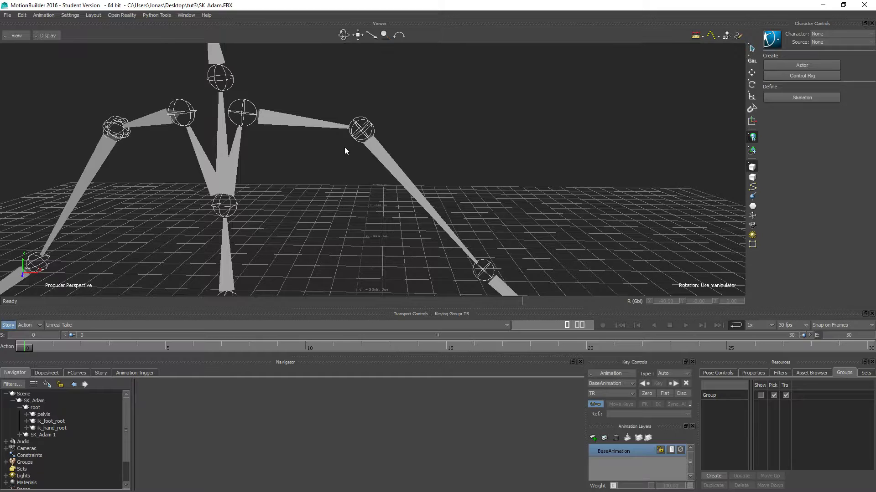
left_click(383, 156)
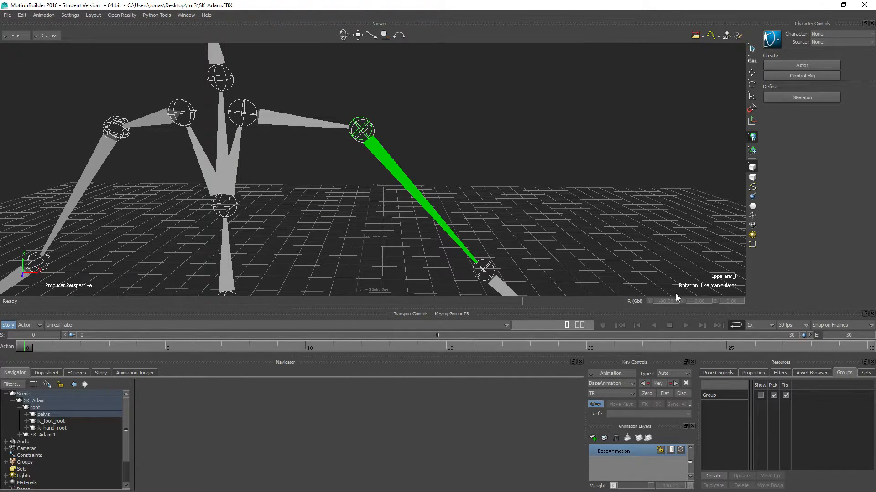
Step: Compare the overlapping left shoulder joints by selecting upperarm_l and upperarm_twist_01_l in turn
left_click(375, 133)
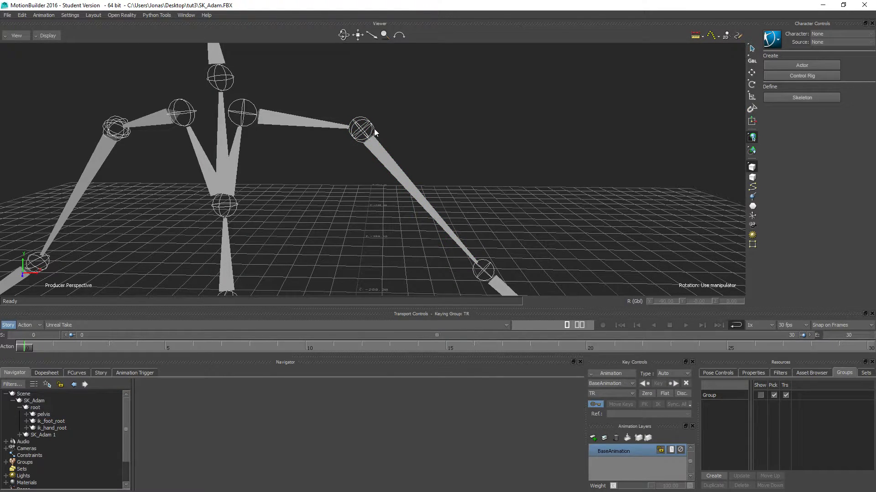
left_click(373, 129)
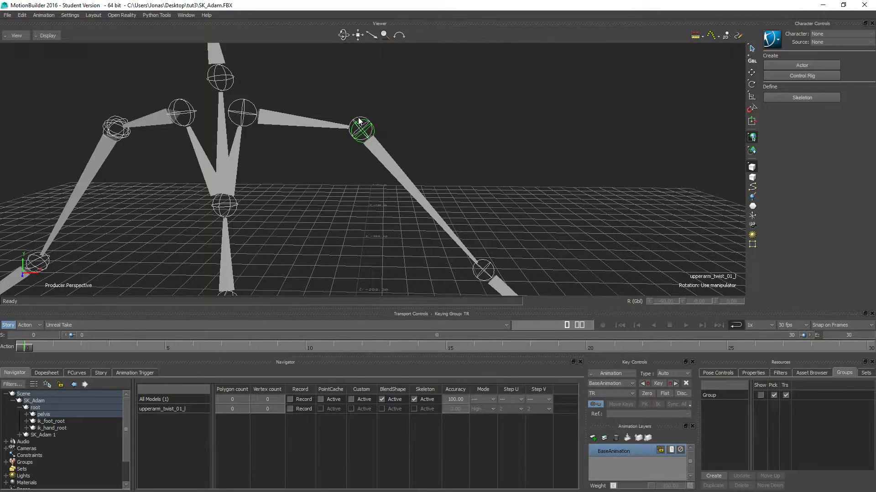
left_click(359, 133)
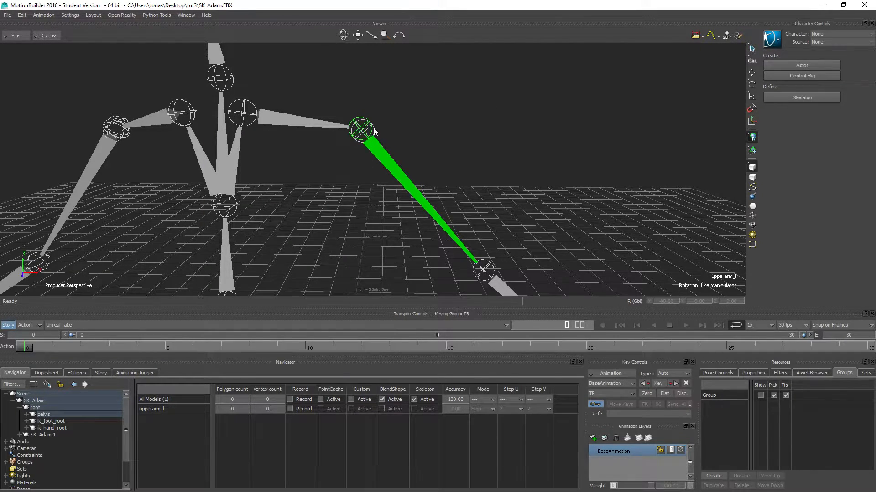
left_click(374, 129)
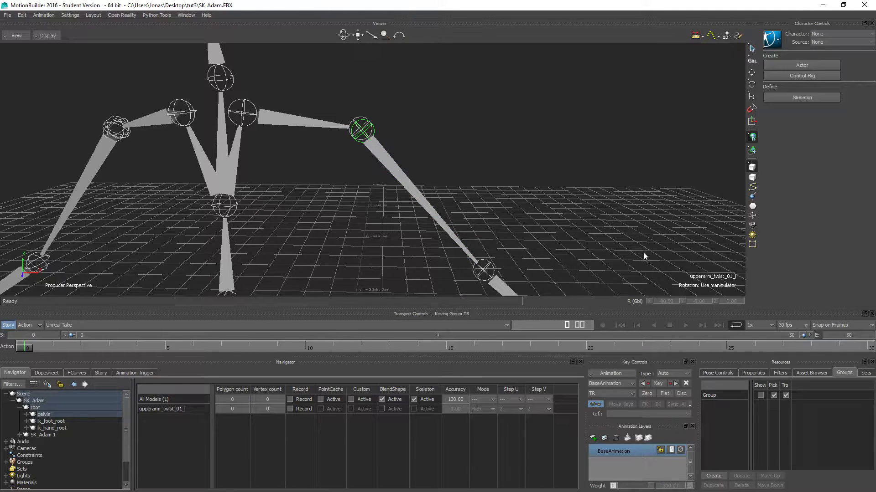
Step: Test-rotate the upperarm_twist_01_l joint, undo the rotation, and clear the selection
left_click(751, 85)
left_click_drag(412, 106, 450, 152)
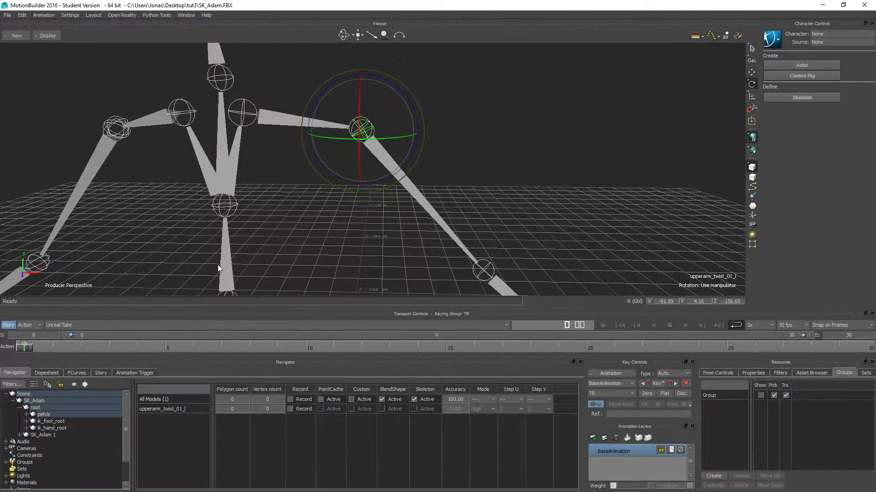
key("ctrl+z")
left_click(381, 252)
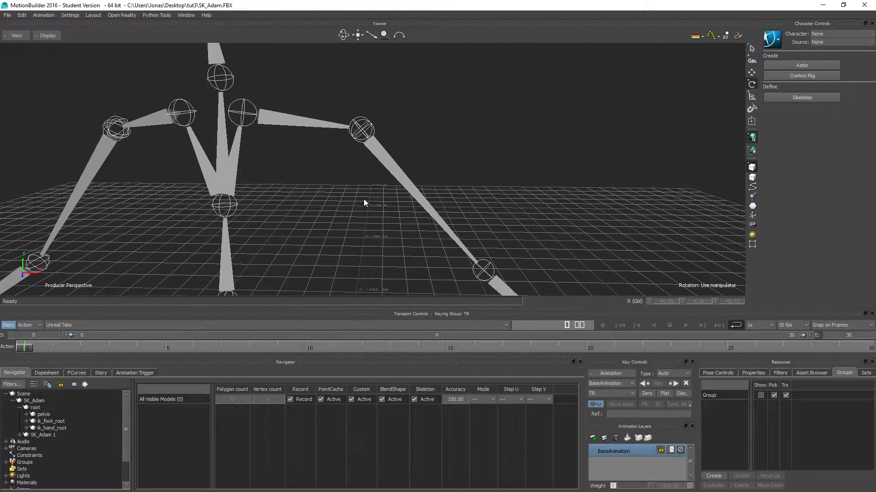
Step: Select the upperarm_l bone, try the Translate manipulator, and make the Rotate manipulator active
left_click(380, 155)
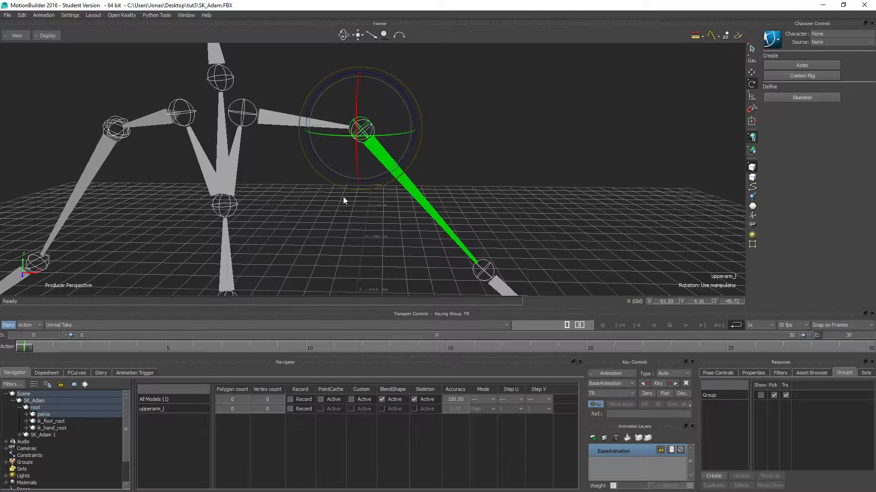
scroll(343, 196, "down", 8)
left_click_drag(315, 221, 288, 203, "shift")
scroll(330, 198, "down", 4)
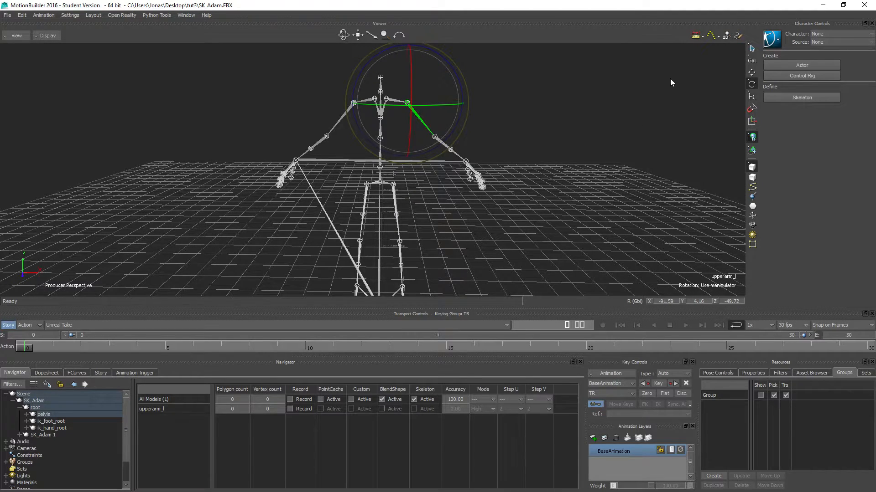
left_click(749, 73)
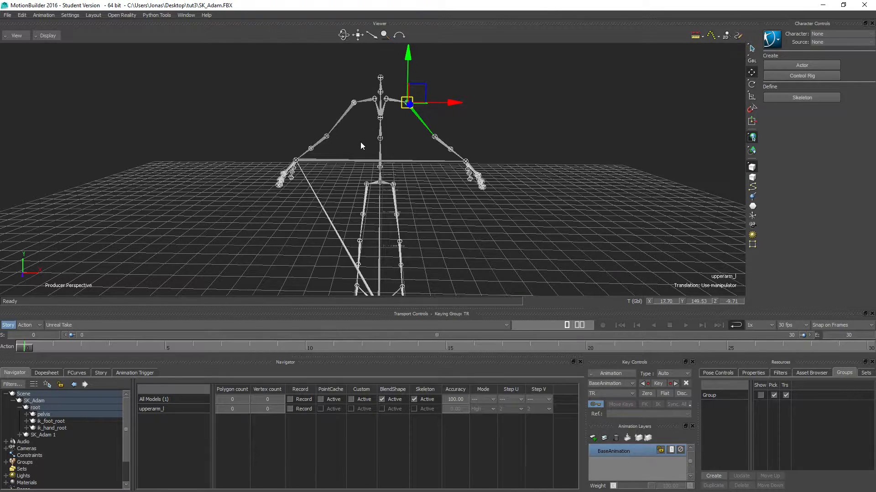
key("r")
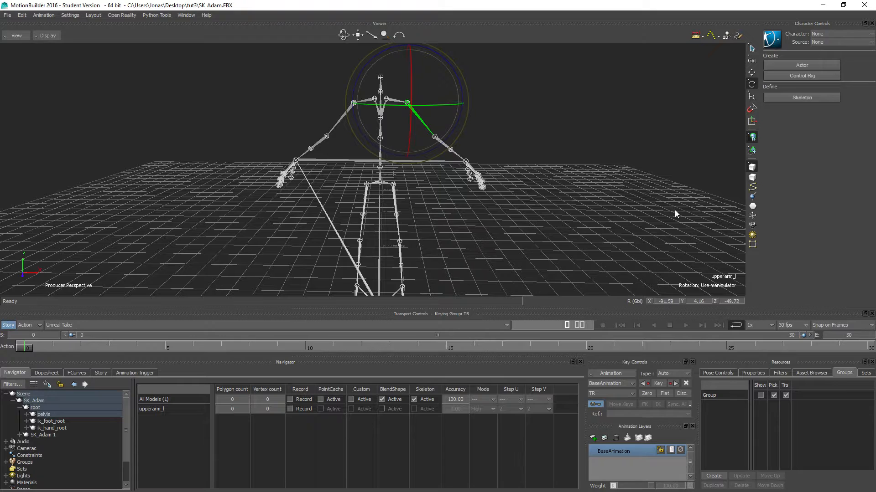
Step: Enable rotation snapping and check its preferences, keeping the snap angle at 5.00 degrees
left_click(751, 109)
right_click(754, 111)
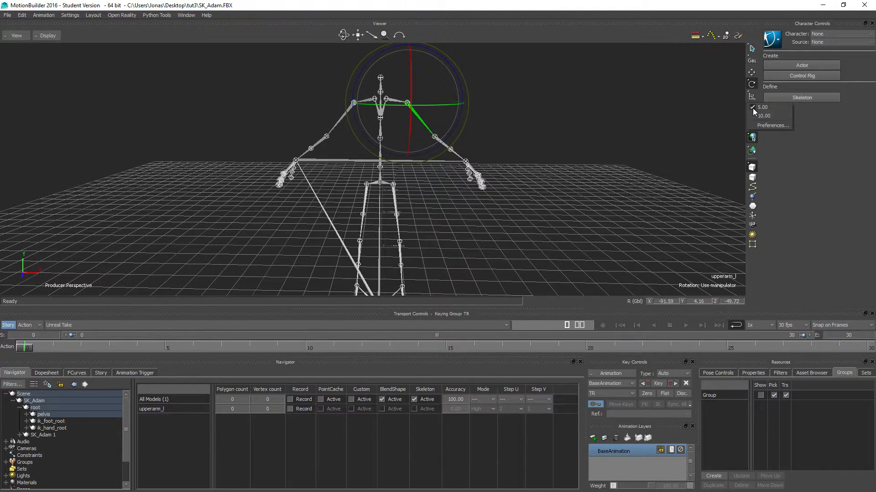
left_click(770, 126)
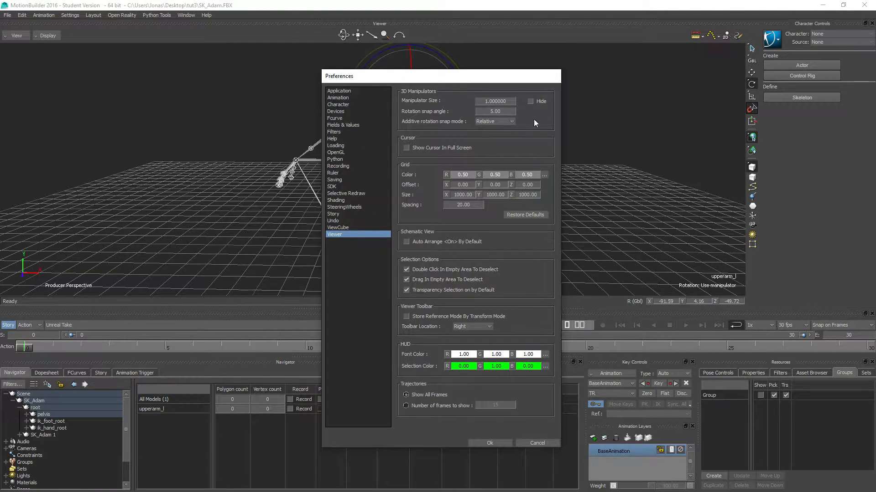
left_click(494, 111)
left_click(470, 442)
left_click(751, 108)
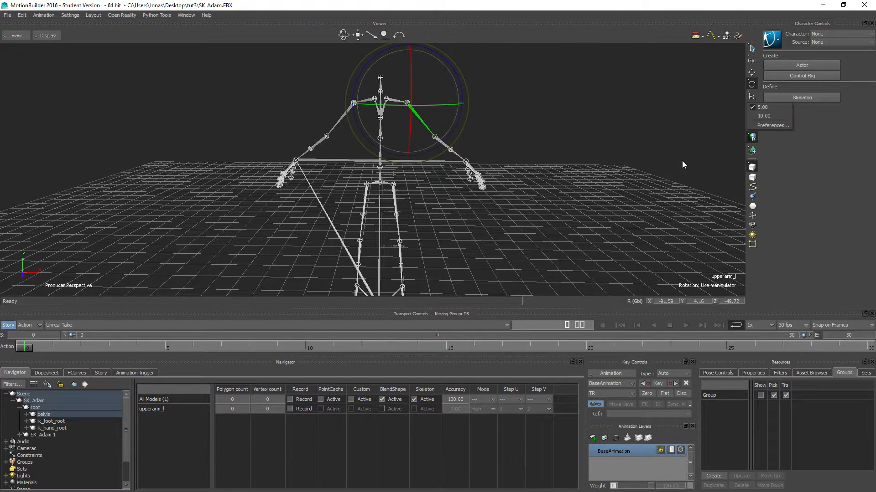
left_click(598, 136)
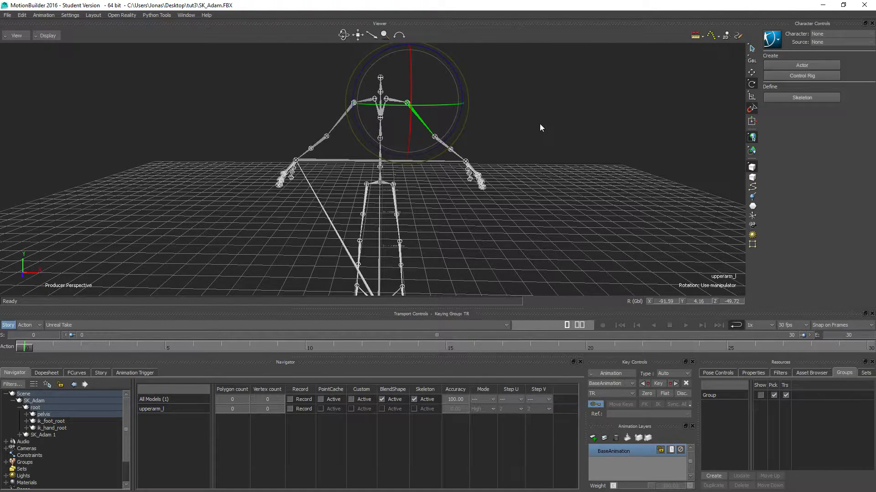
Step: In the front view, rotate upperarm_l up until it is horizontal, at a global Z rotation of 0.28
key("ctrl+e")
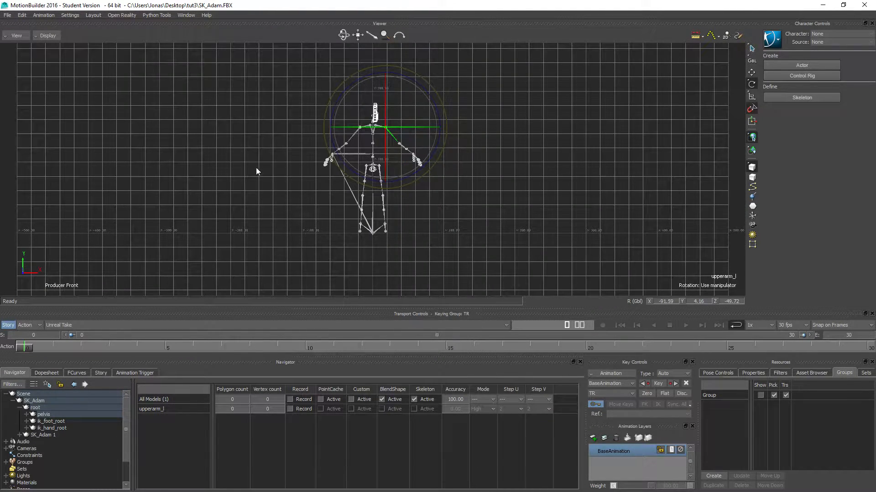
left_click_drag(289, 147, 390, 134, "ctrl")
left_click_drag(386, 132, 344, 234, "shift")
left_click_drag(231, 201, 324, 182, "ctrl")
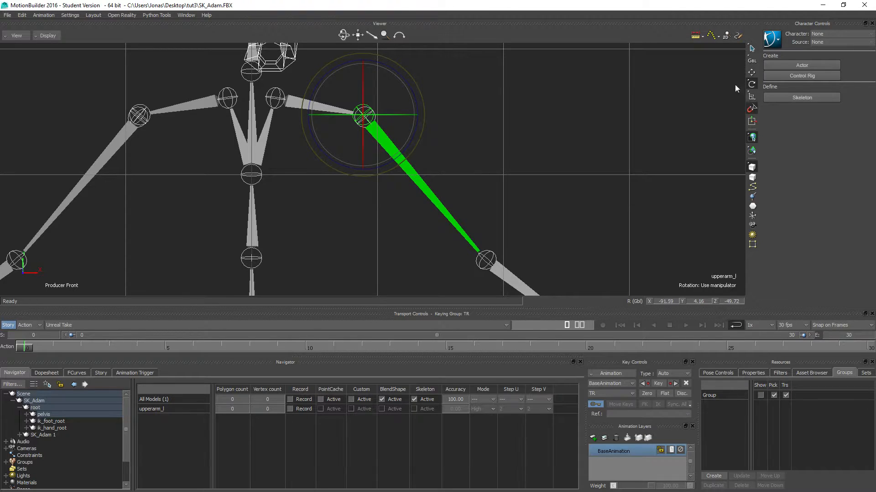
left_click_drag(321, 76, 314, 99)
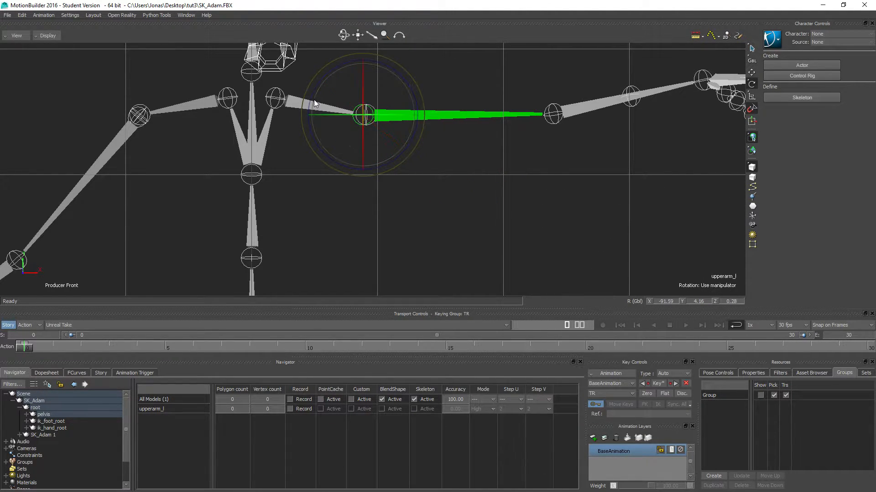
Step: Rotate upperarm_r up to horizontal in the front view, at a global Z rotation of -0.28
left_click(119, 138)
left_click_drag(185, 83, 193, 107)
left_click_drag(56, 179, 33, 171, "ctrl")
left_click_drag(111, 209, 173, 199, "shift")
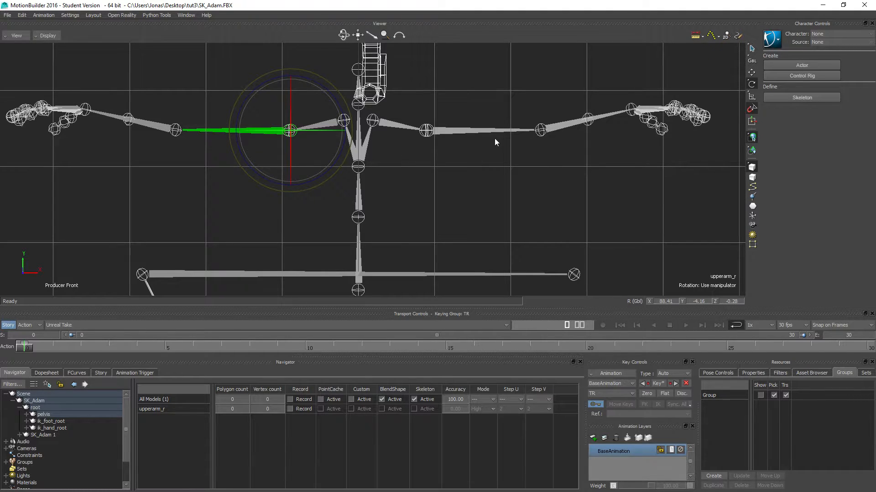
Step: Try to rotate lowerarm_l and lowerarm_r together as one selection in the front view
left_click(559, 124)
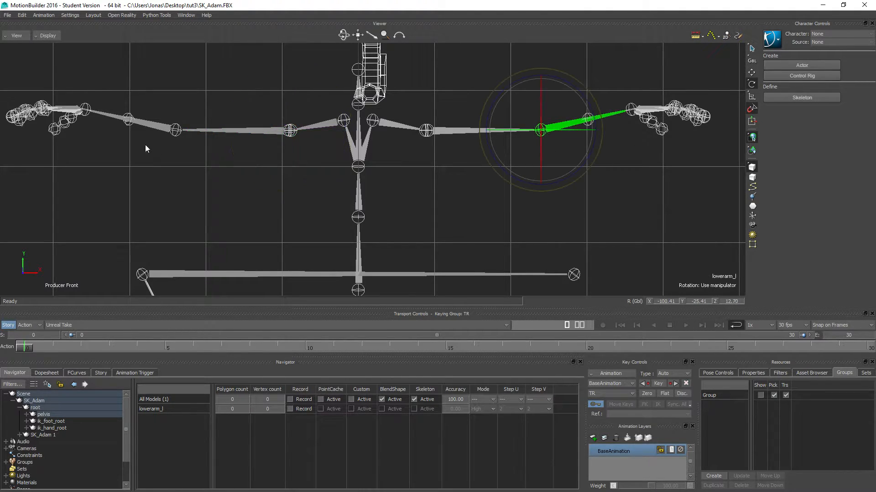
left_click(152, 123, "shift")
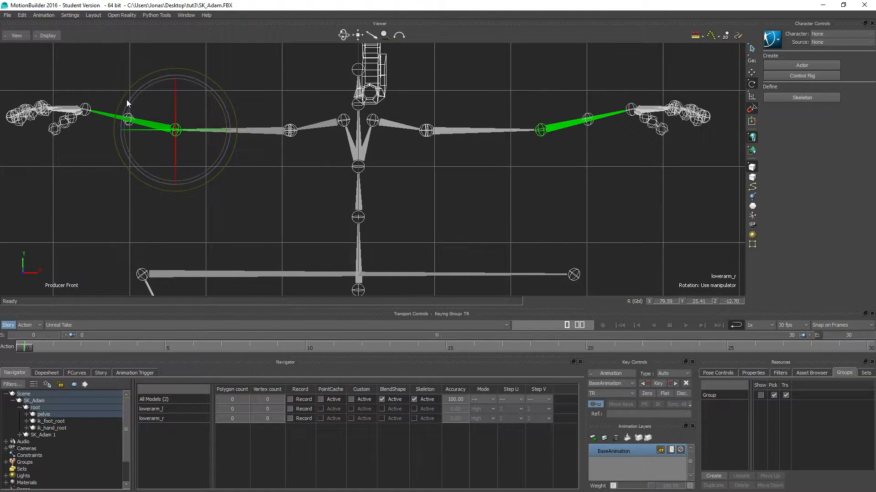
left_click(153, 99)
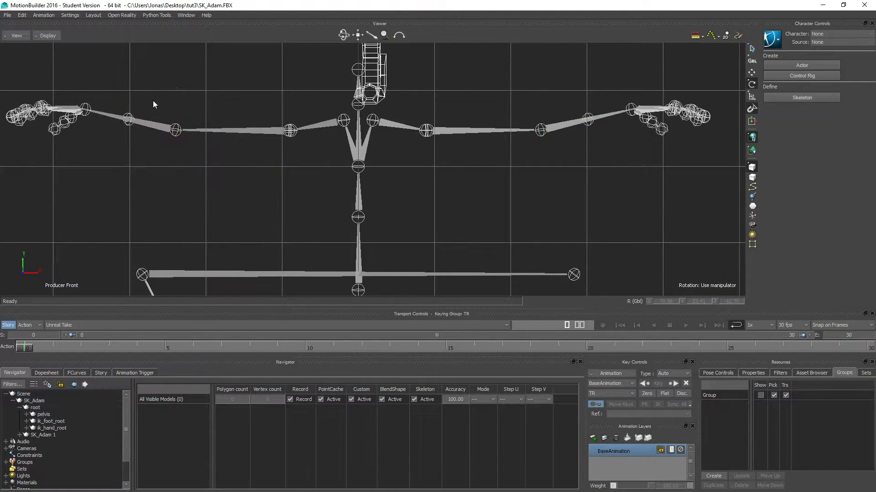
left_click(158, 128)
left_click(558, 128, "shift")
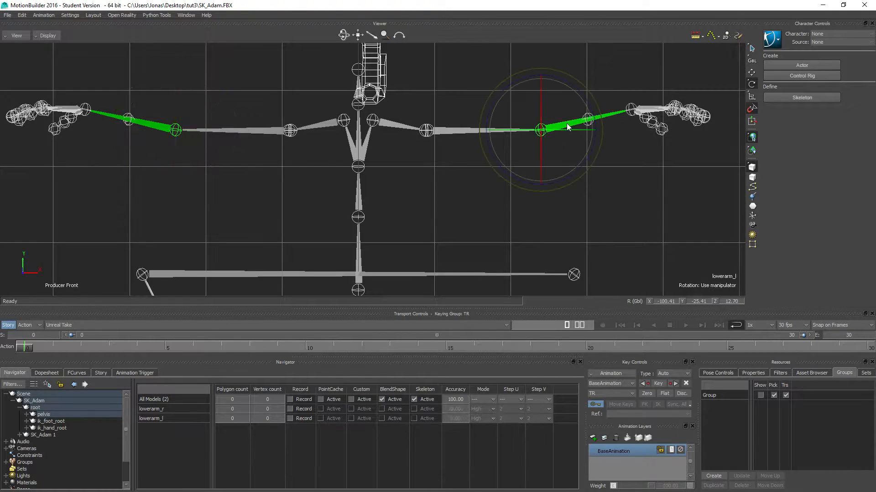
mouse_move(488, 100)
left_mouse_down()
mouse_move(491, 91)
mouse_move(486, 113)
mouse_move(492, 88)
mouse_move(486, 100)
left_mouse_up()
key("k")
left_click(403, 208)
Step: Rotate lowerarm_l and lowerarm_r down separately until nearly horizontal, bringing lowerarm_r to a global Z rotation of 2.30
left_click(566, 128)
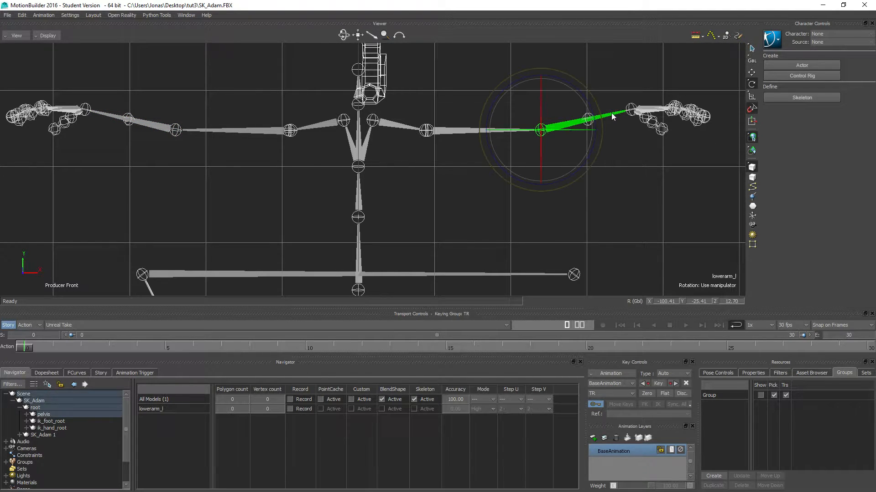
mouse_move(590, 99)
left_mouse_down()
mouse_move(590, 107)
mouse_move(581, 89)
left_mouse_up()
left_click(144, 120)
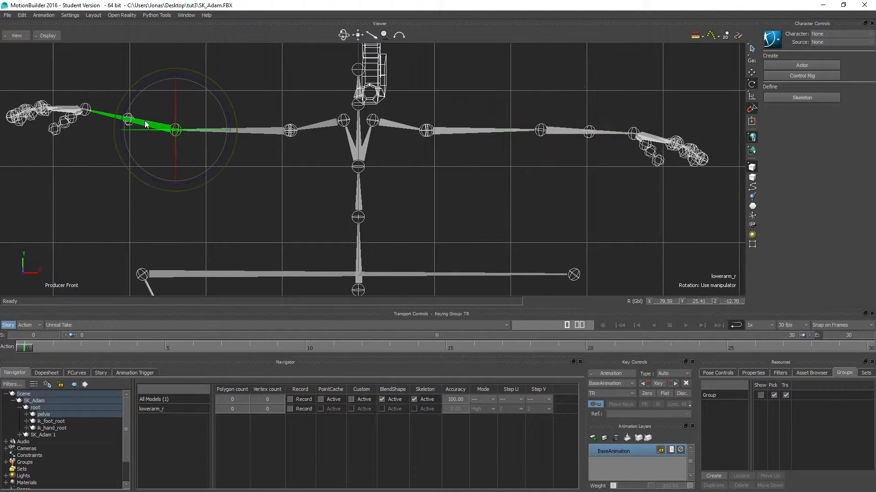
left_click_drag(131, 97, 125, 103)
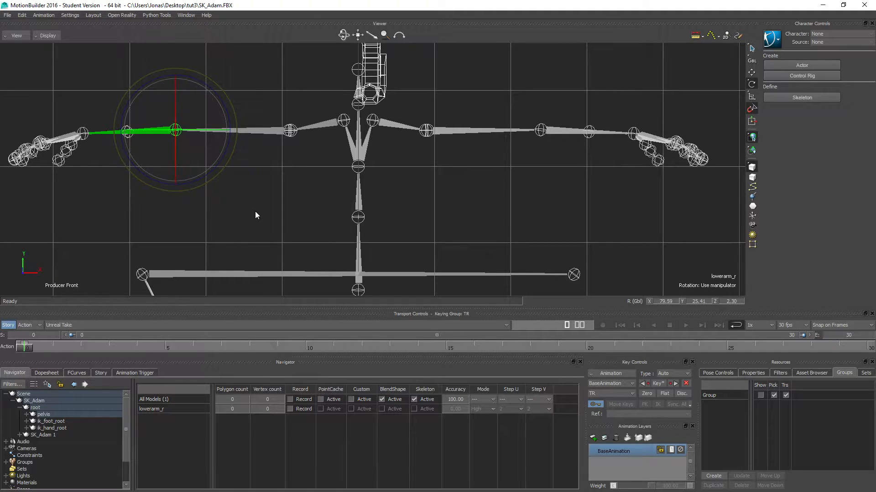
Step: Rotate the right and left hand joints level with the forearms, bringing hand_l to a global Z rotation of 5.04
left_click(83, 133)
left_click_drag(112, 86, 114, 89)
left_click(634, 132)
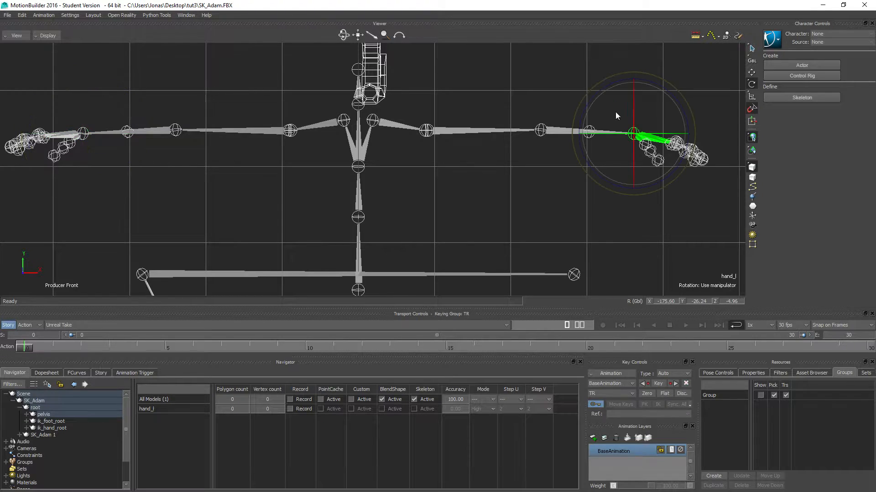
left_click_drag(595, 91, 591, 95)
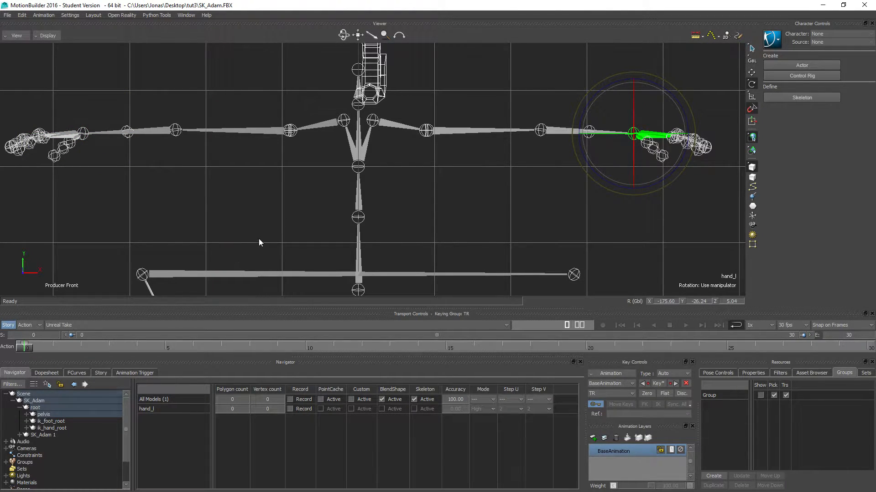
Step: In the top view, straighten both upper arms sideways, rotating upperarm_l to a global Y of -0.84 and upperarm_r to match
left_click_drag(225, 268, 247, 129, "shift")
key("ctrl+a")
key("ctrl+a")
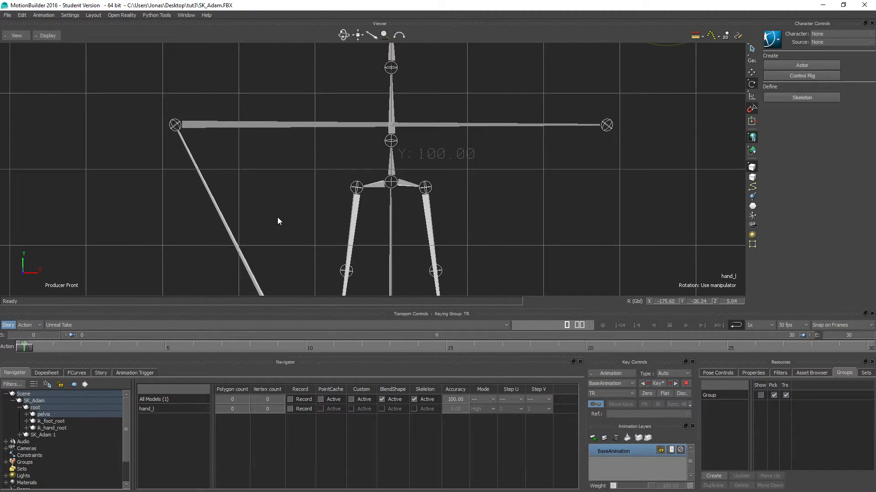
left_click_drag(264, 226, 209, 194, "ctrl")
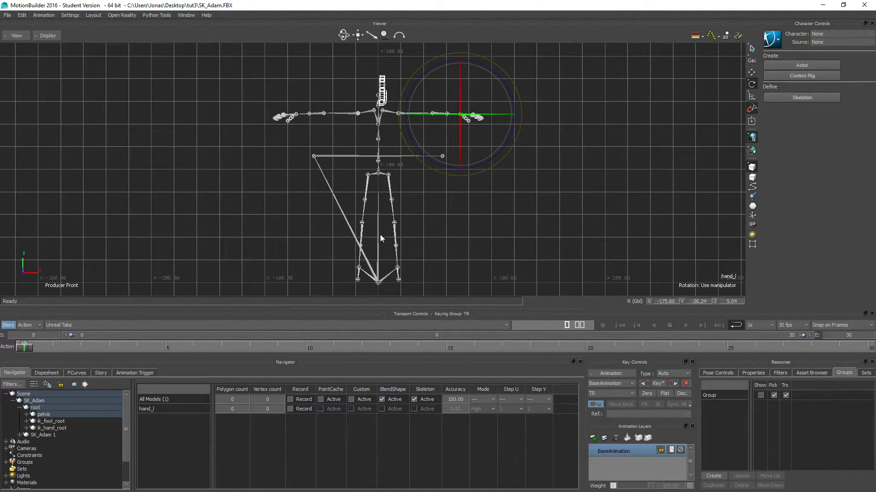
key("ctrl+t")
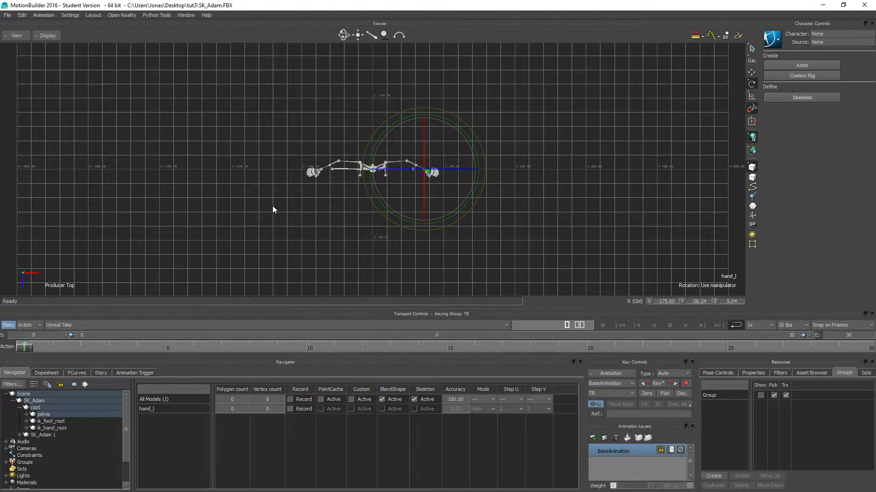
left_click_drag(311, 192, 492, 173, "ctrl")
left_click(469, 127)
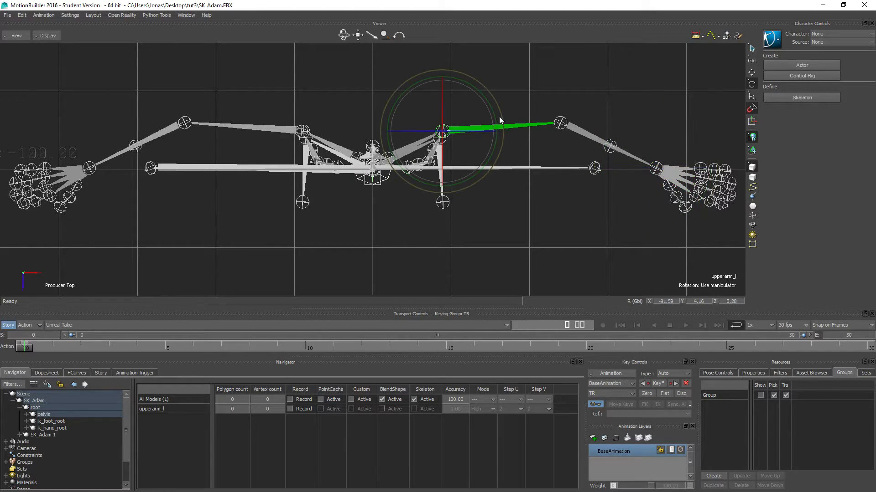
left_click_drag(495, 119, 495, 120)
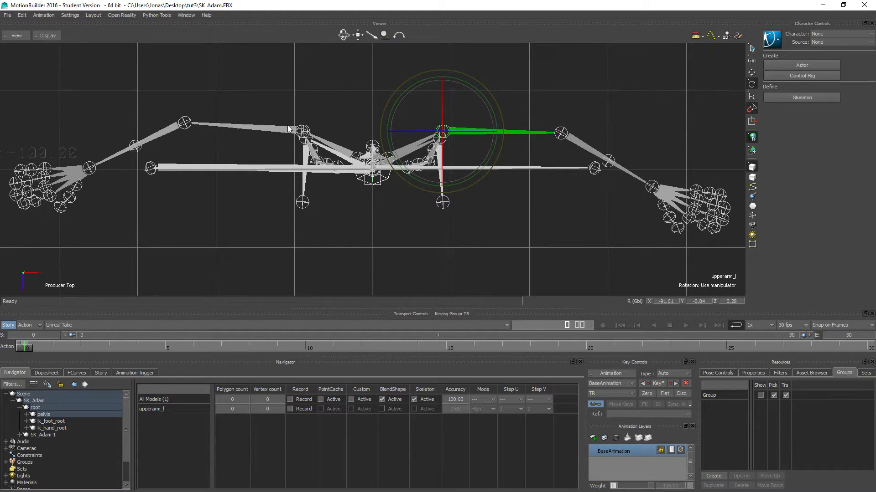
left_click(252, 125)
left_click_drag(248, 129, 238, 122)
Step: Align both forearms with the upper arms in the top view, with Y rotations of 0.43 for lowerarm_r and -0.43 for lowerarm_l, and return to the perspective view
left_click(162, 144)
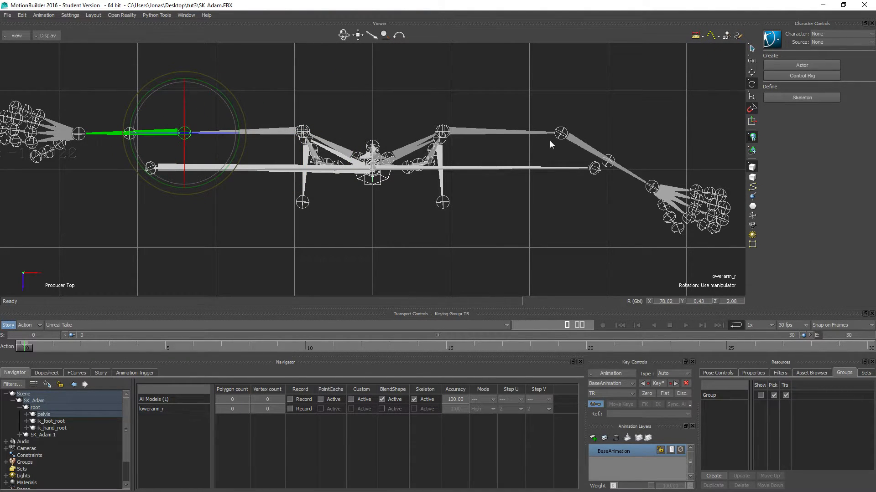
left_click(572, 139)
left_click_drag(510, 110, 503, 124)
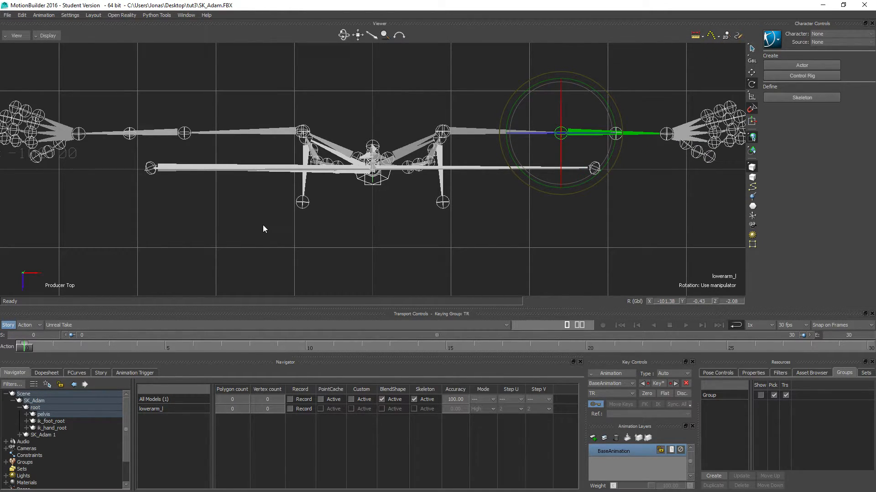
key("ctrl+e")
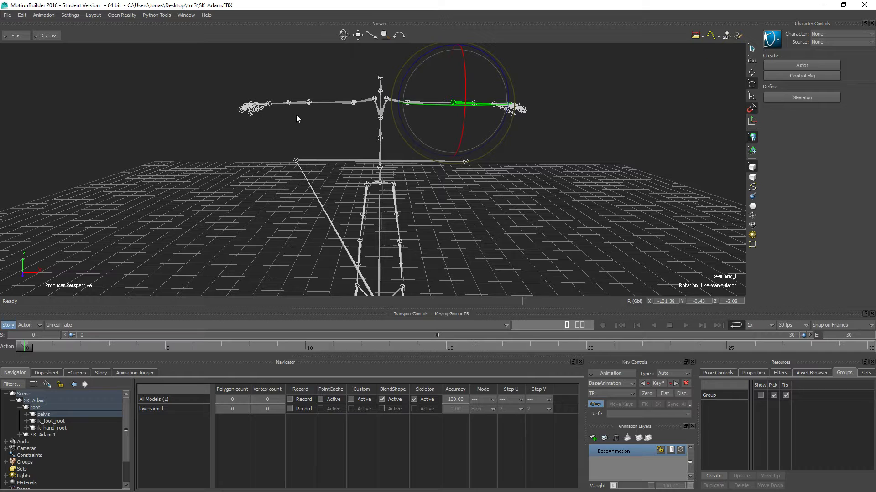
Step: Deselect the posed forearm and create a new character skeleton definition, agreeing to define a valid skeleton
left_click(285, 138)
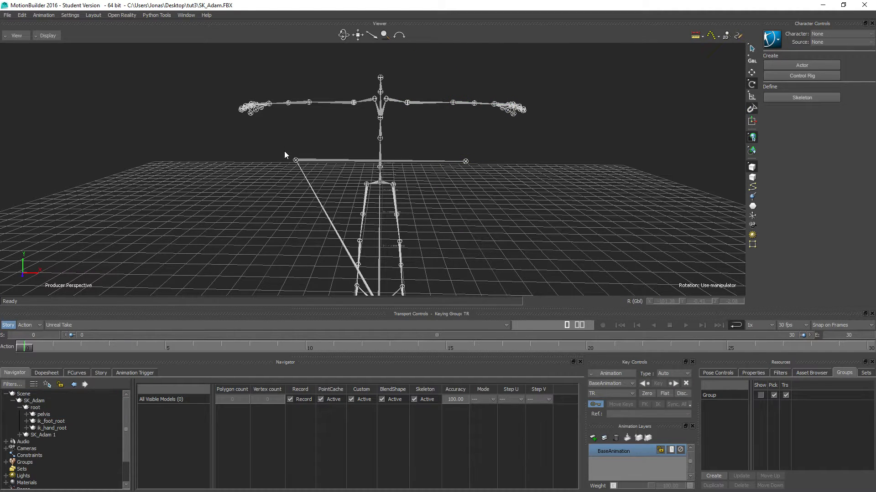
mouse_move(253, 261)
left_mouse_down("shift")
mouse_move(244, 239)
mouse_move(250, 253)
left_mouse_up("shift")
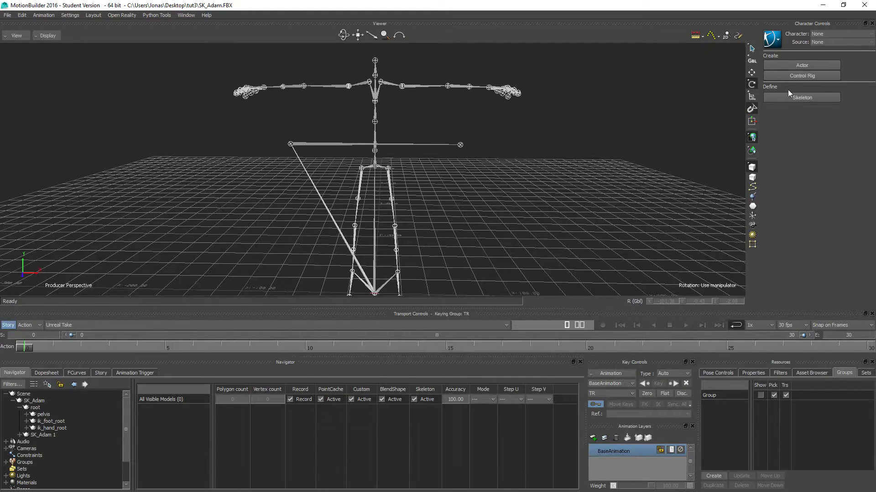
left_click(806, 99)
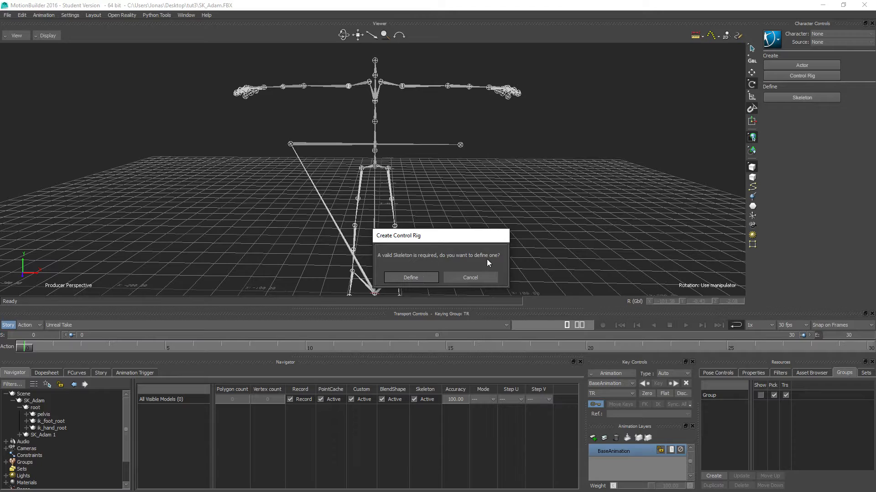
left_click(405, 278)
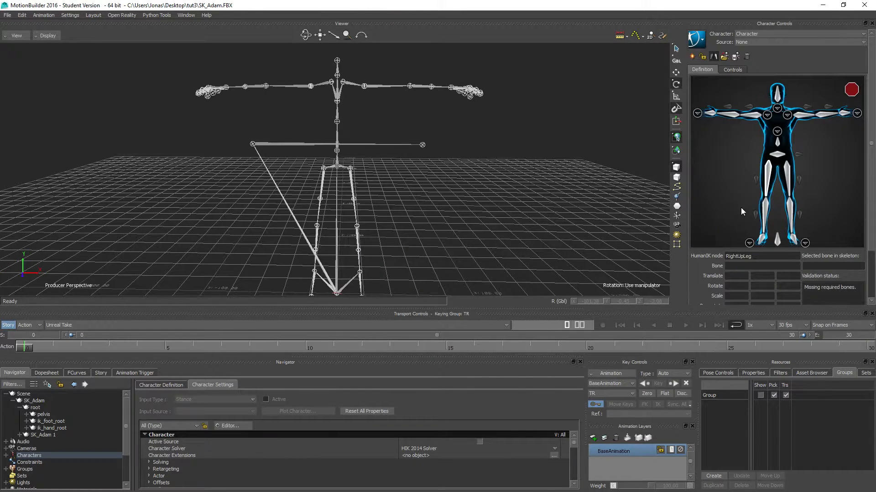
Step: Map the pelvis bone to the Hips node and spine_01 to the Spine node of the character definition
left_click(777, 156)
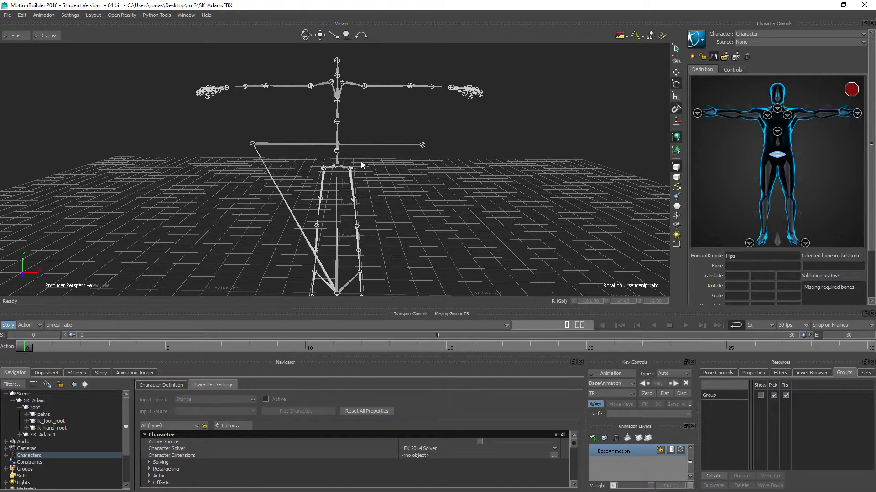
left_click(337, 167)
scroll(326, 162, "up", 3)
scroll(326, 160, "up", 3)
left_click_drag(276, 98, 269, 170, "shift")
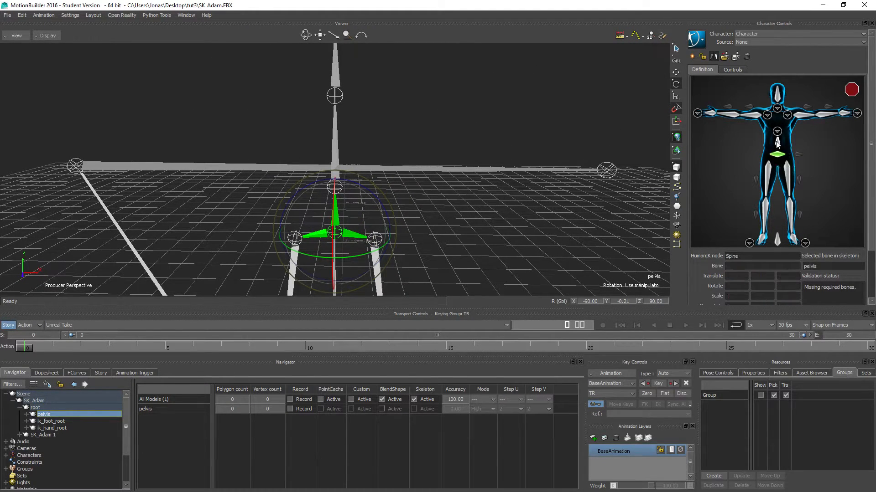
left_click(335, 186)
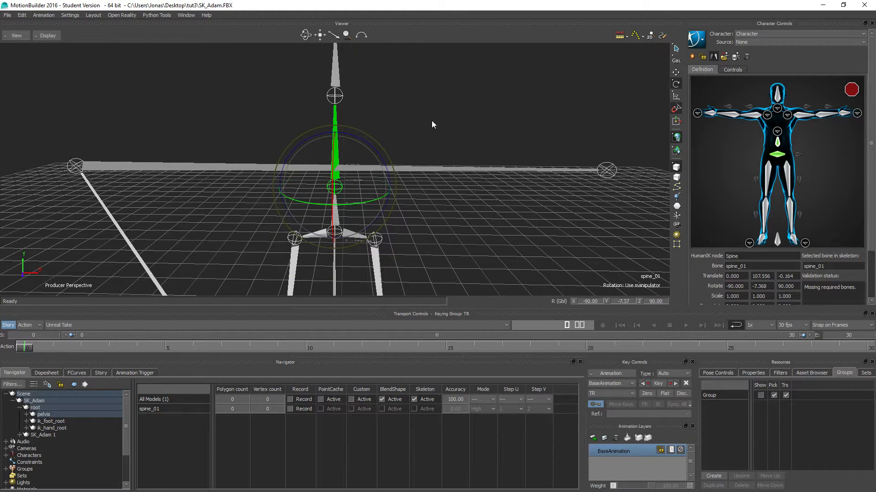
Step: Hide the rotation manipulator and, in the detailed spine view, map spine_02 to Spine1 and spine_03 to Spine2
left_click(677, 85)
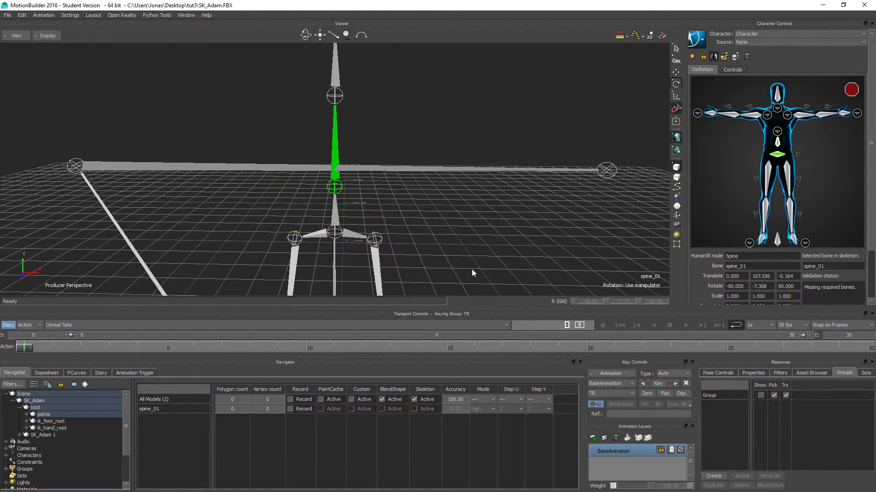
left_click_drag(435, 84, 436, 174, "shift")
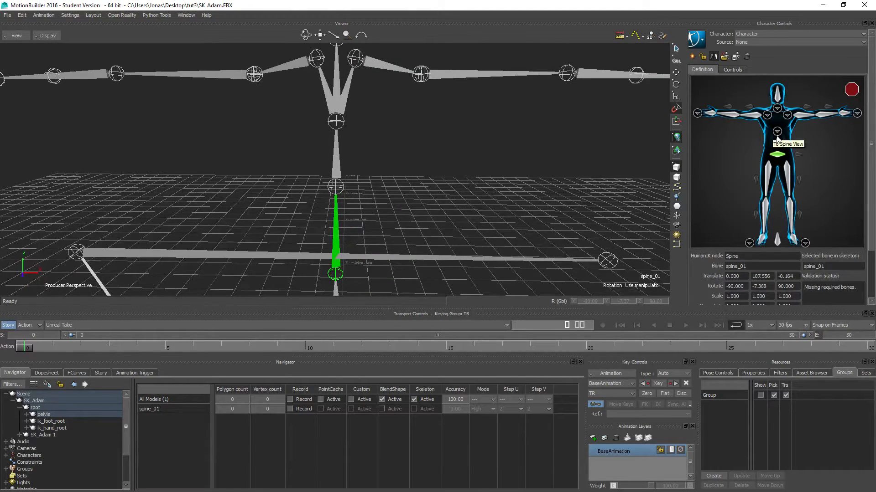
left_click(776, 135)
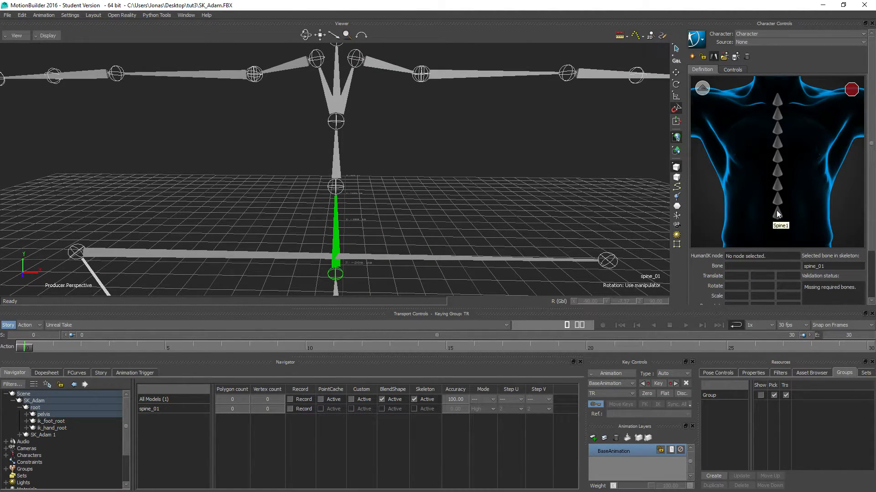
left_click(777, 213)
left_click(340, 186)
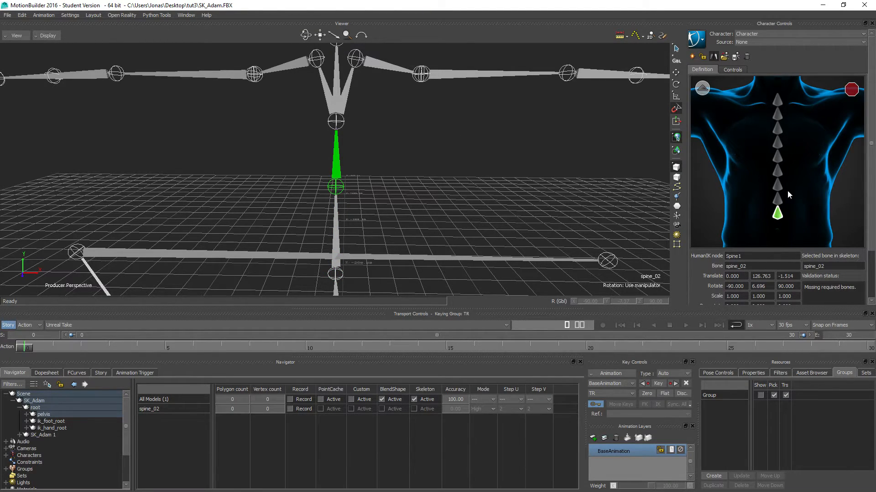
left_click(778, 200)
left_click(339, 124)
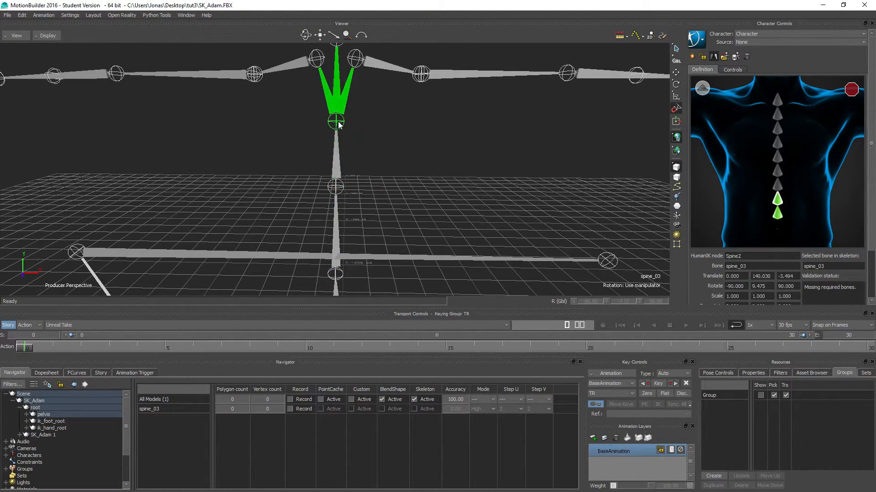
Step: Map neck_01 to the Neck node in the detailed neck view and the head bone to the Head node
left_click_drag(515, 112, 569, 155, "shift")
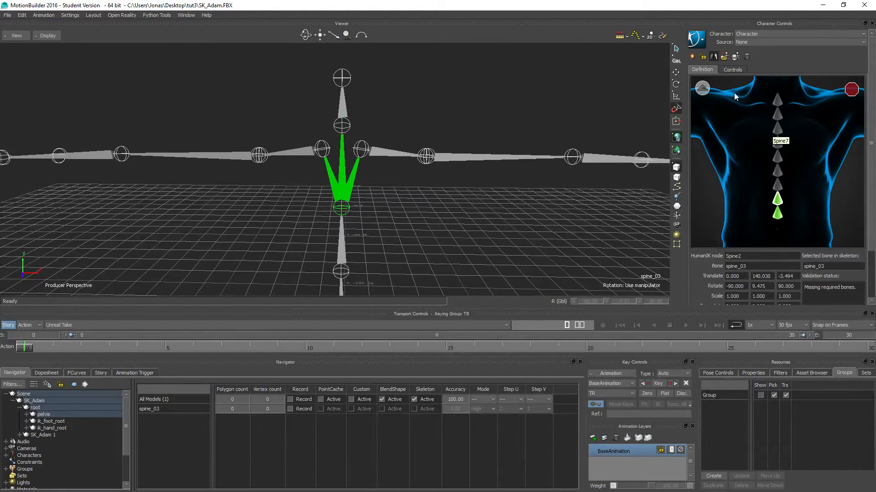
left_click(702, 88)
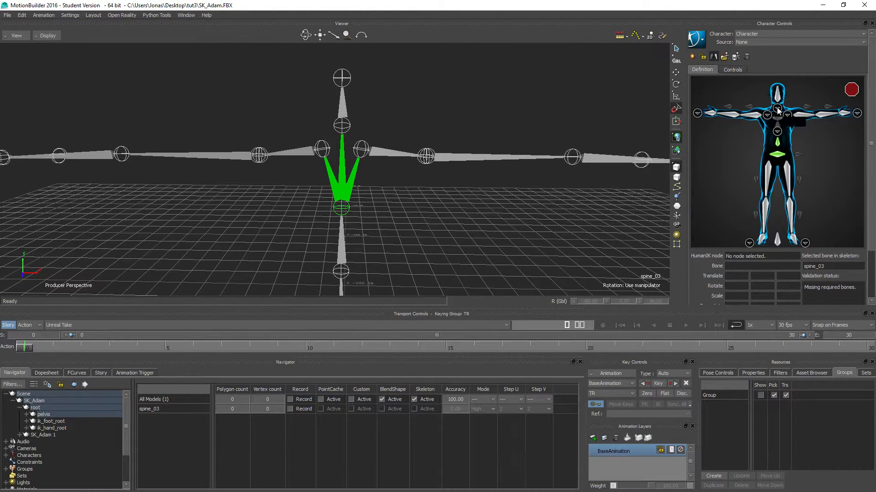
left_click(777, 110)
left_click(777, 227)
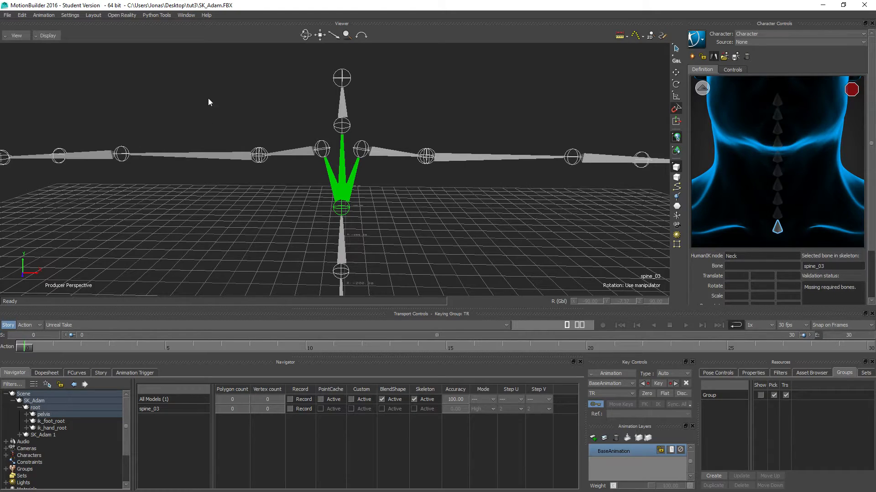
left_click(343, 128)
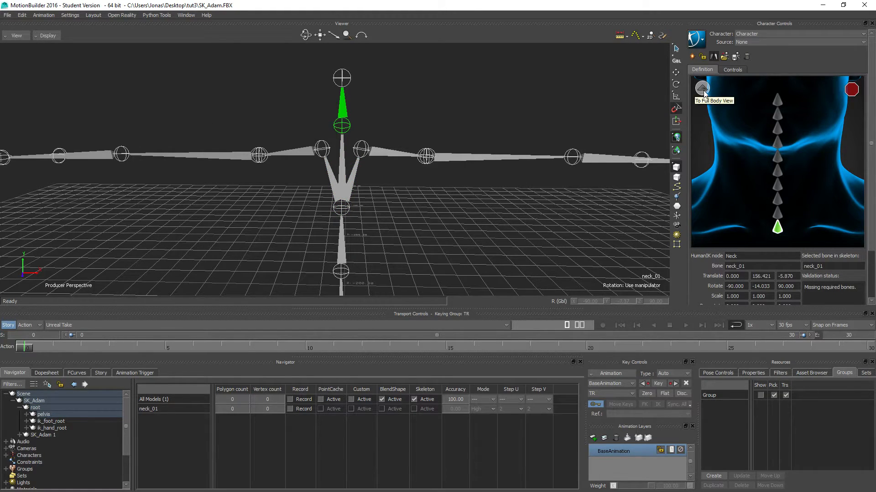
left_click(702, 88)
left_click(778, 96)
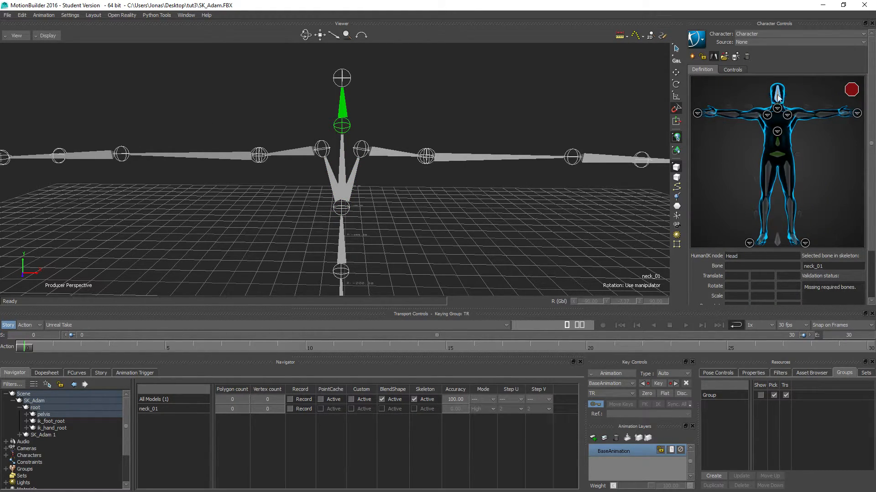
left_click(339, 78)
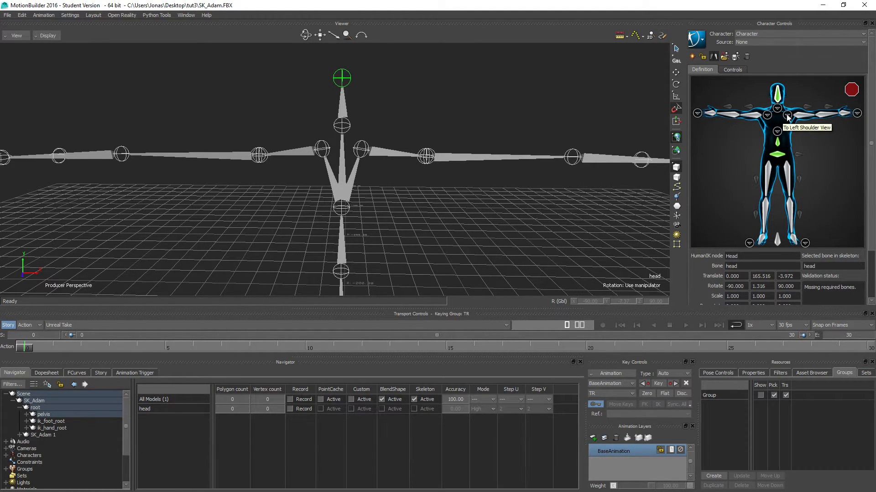
Step: Using mirror matching, map clavicle_l to the LeftShoulder node in the left shoulder view
left_click(714, 57)
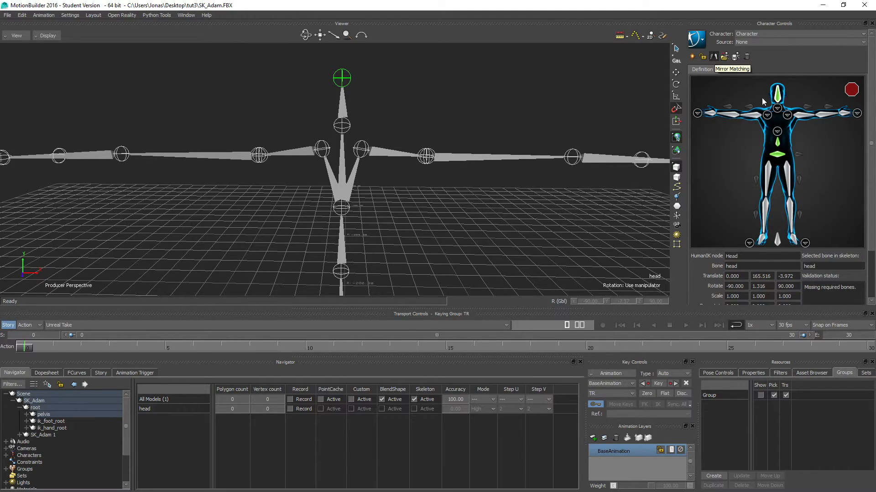
left_click(788, 116)
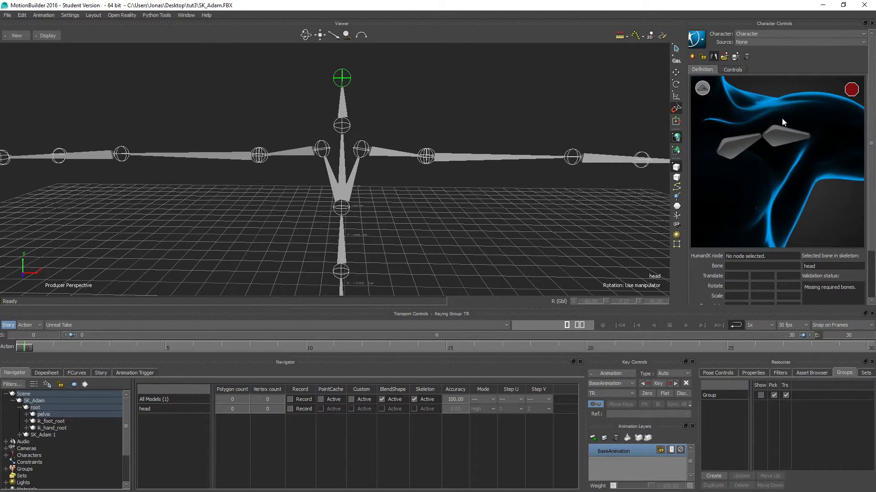
left_click(729, 146)
left_click(362, 150)
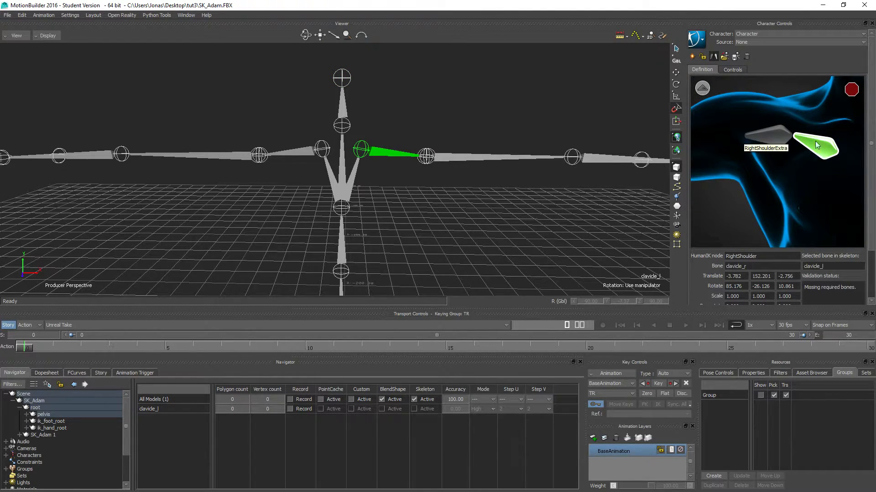
Step: Return to the full body view and map upperarm_l to LeftArm, lowerarm_l to LeftForeArm and hand_l to LeftHand
left_click(703, 88)
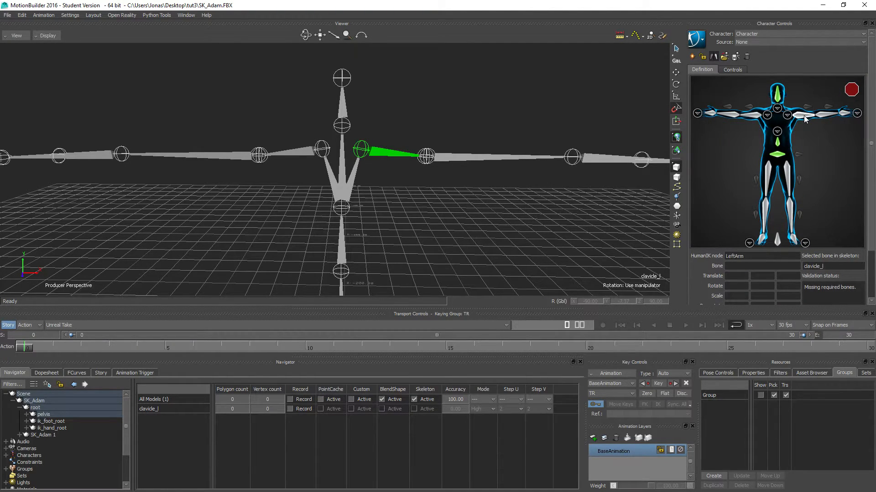
left_click(473, 157)
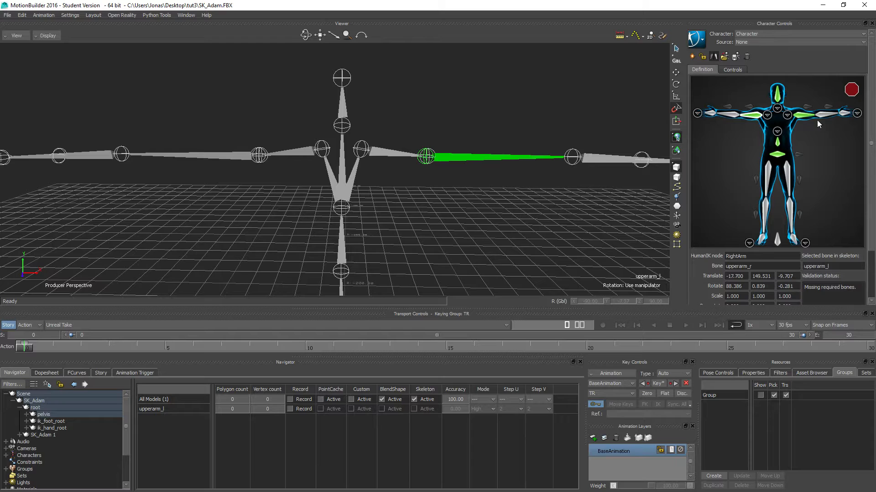
left_click(610, 160)
left_click_drag(625, 191, 516, 187, "ctrl+shift")
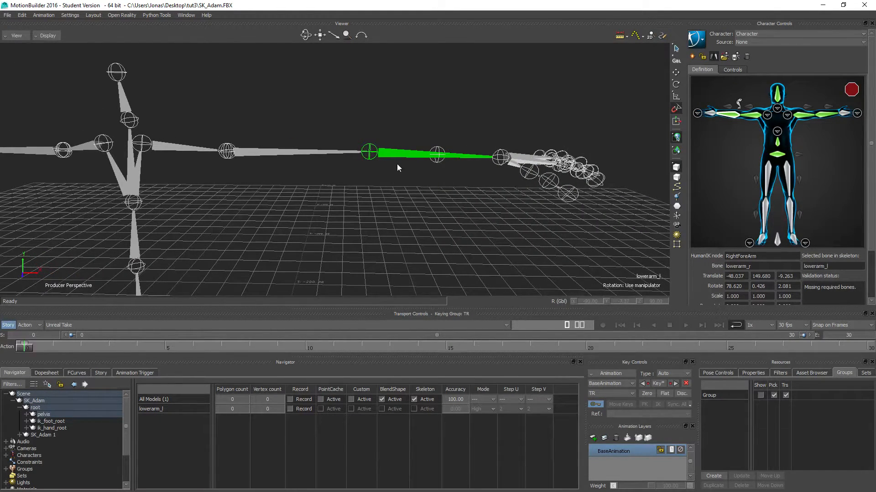
left_click(845, 117)
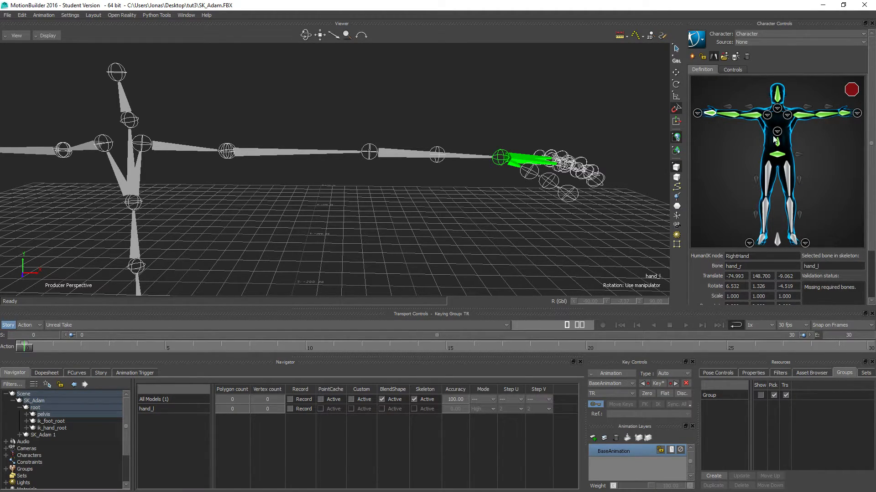
Step: In the hands view, map thumb_01_l, thumb_02_l and thumb_03_l to LeftHandThumb1, LeftHandThumb2 and LeftHandThumb3, with the left hand framed from above
left_click(857, 114)
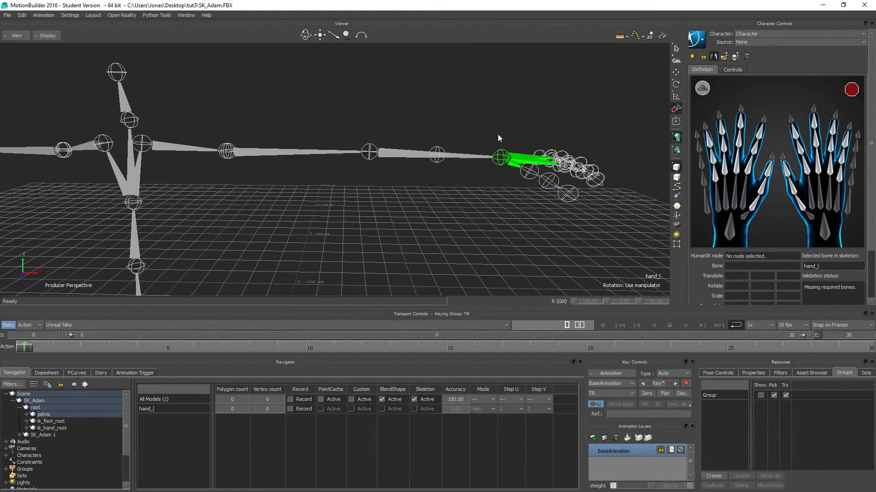
left_click(759, 396)
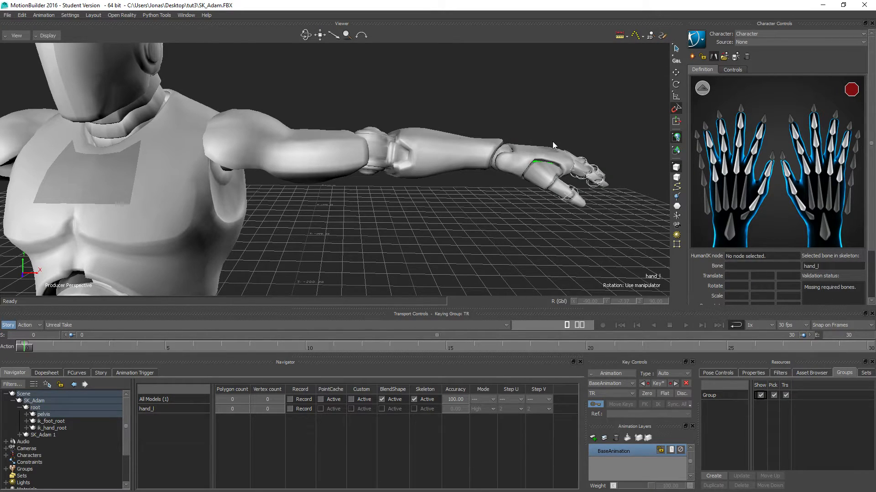
left_click(759, 396)
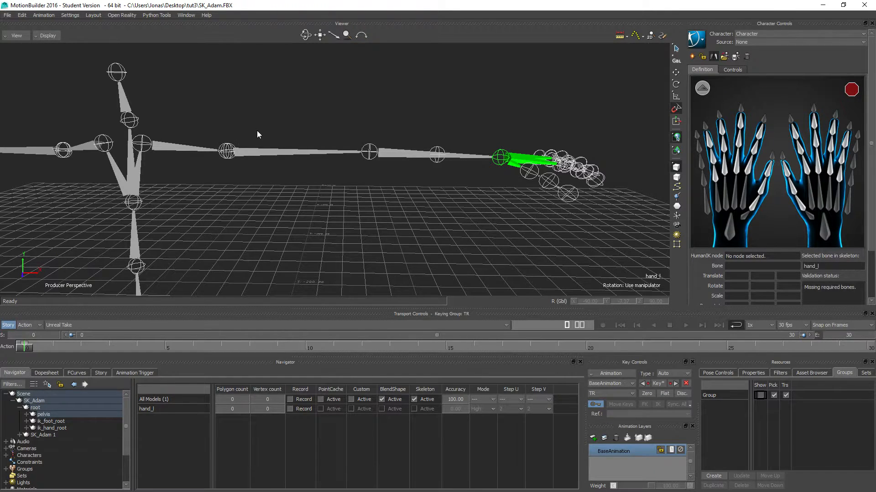
key("ctrl+t")
left_click_drag(631, 176, 269, 221, "shift")
key("f")
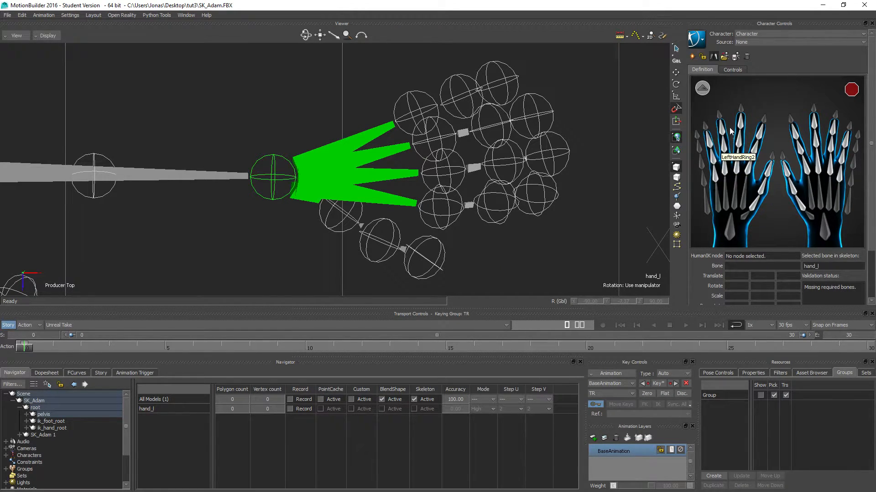
left_click(754, 207)
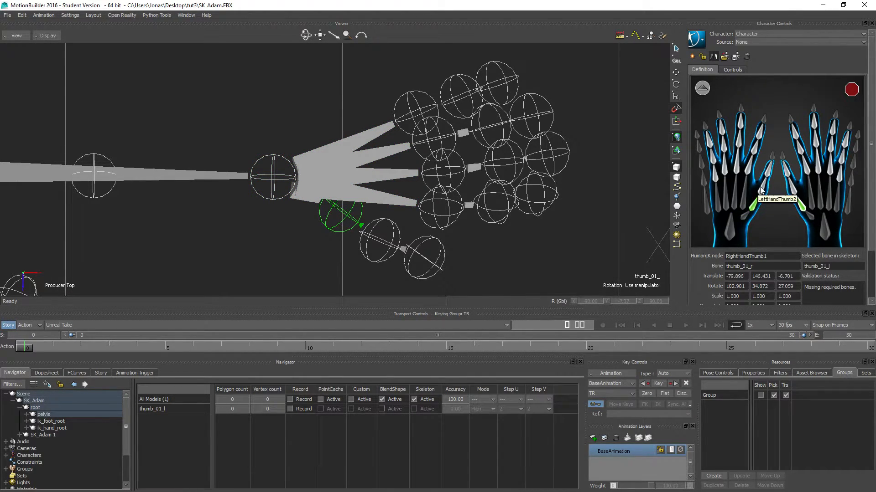
left_click(390, 239)
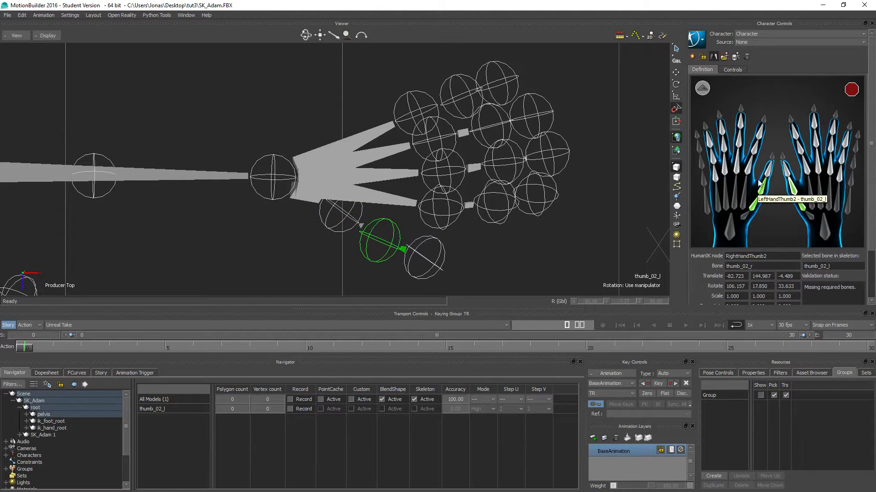
double_click(768, 170)
left_click(425, 259)
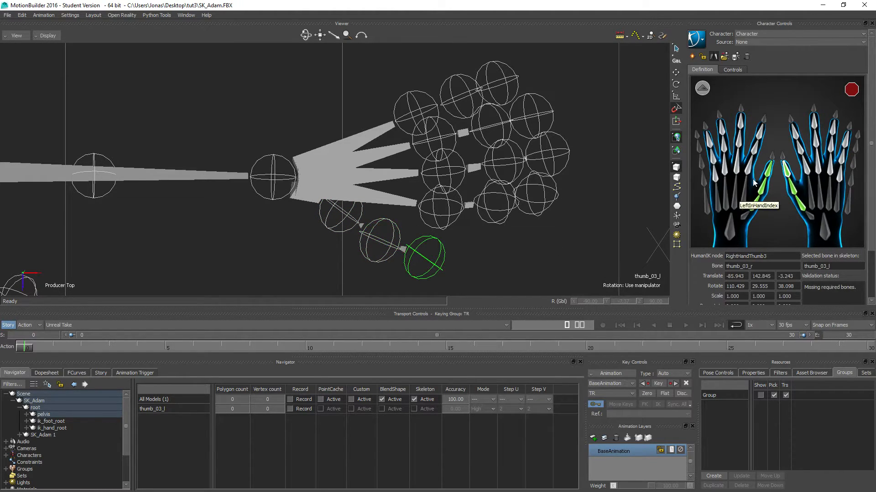
Step: Map index_01_l, index_02_l and index_03_l to LeftHandIndex1, LeftHandIndex2 and LeftHandIndex3
left_click(447, 214)
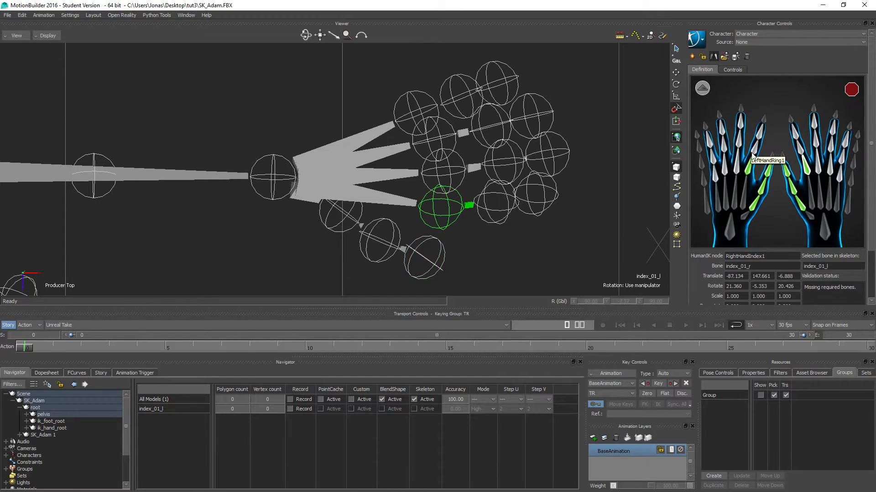
left_click(504, 205)
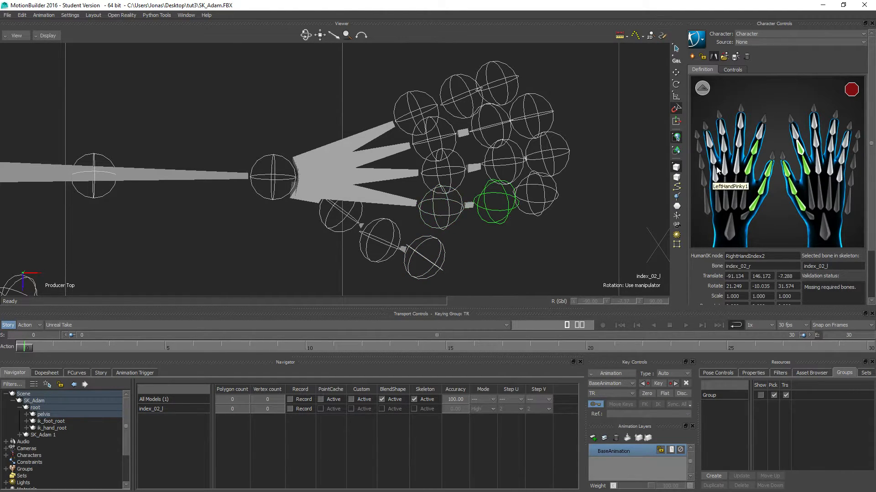
double_click(760, 137)
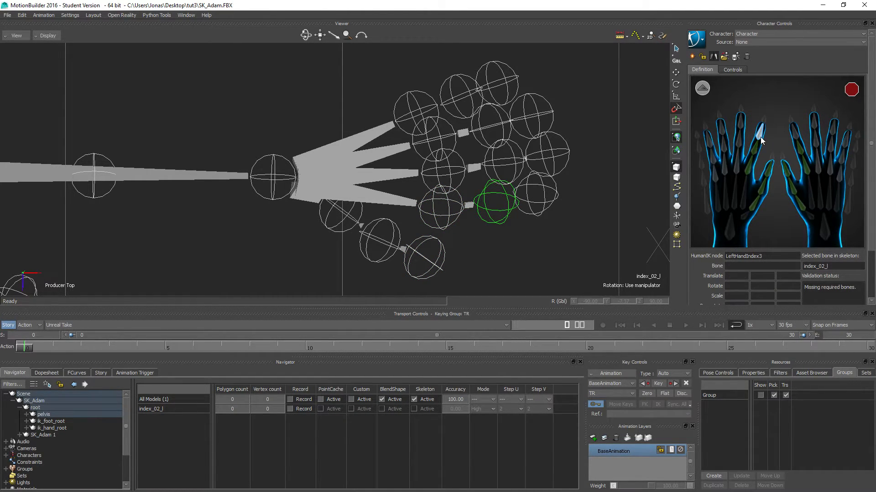
left_click(556, 195)
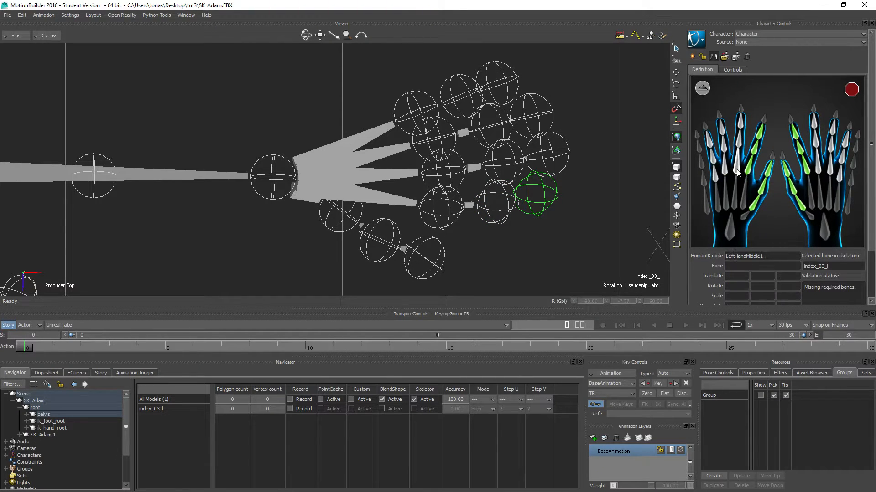
Step: Map middle_01_l, middle_02_l and middle_03_l to LeftHandMiddle1, LeftHandMiddle2 and LeftHandMiddle3
left_click(444, 169)
double_click(738, 146)
left_click(519, 167)
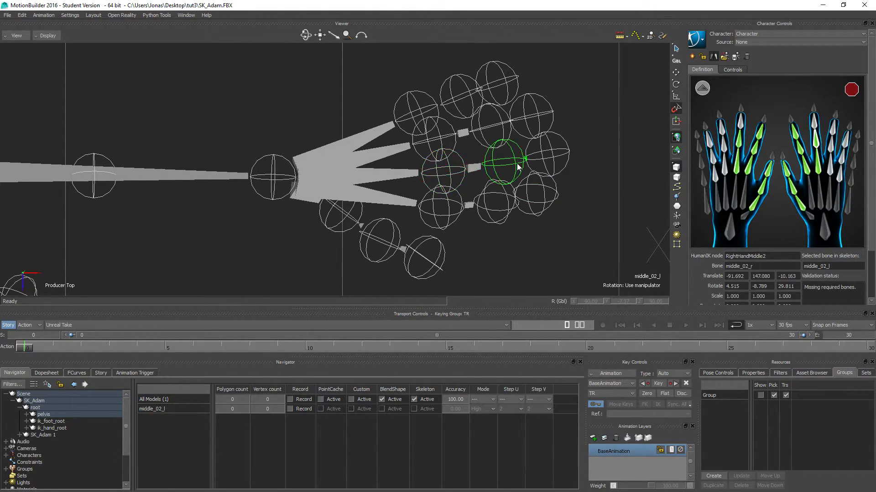
double_click(740, 122)
left_click(550, 157)
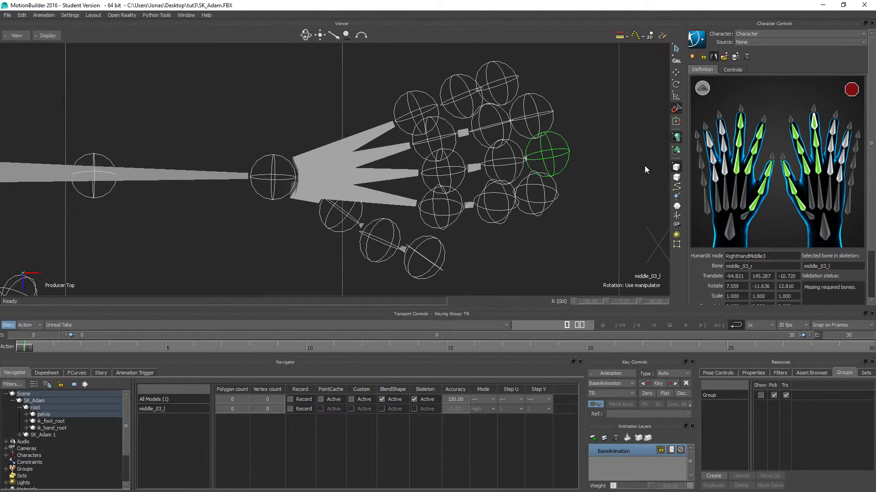
Step: Map ring_01_l, ring_02_l and ring_03_l to LeftHandRing1, LeftHandRing2 and LeftHandRing3
left_click(429, 142)
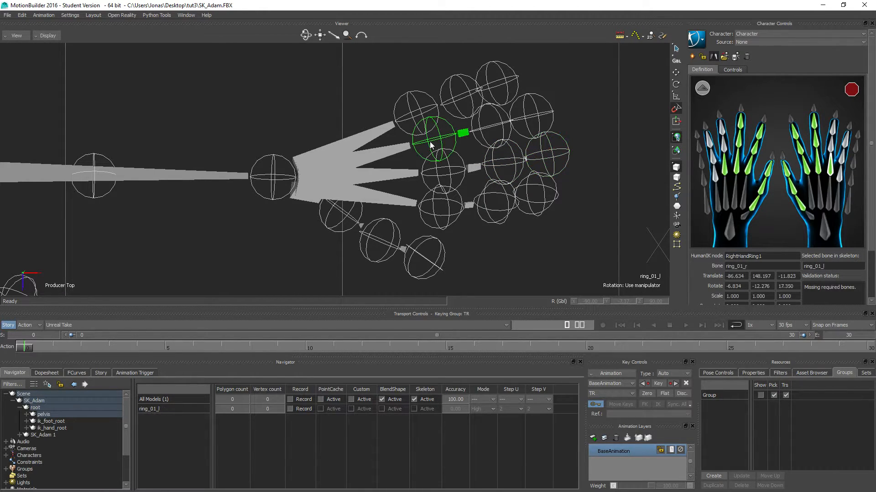
double_click(729, 152)
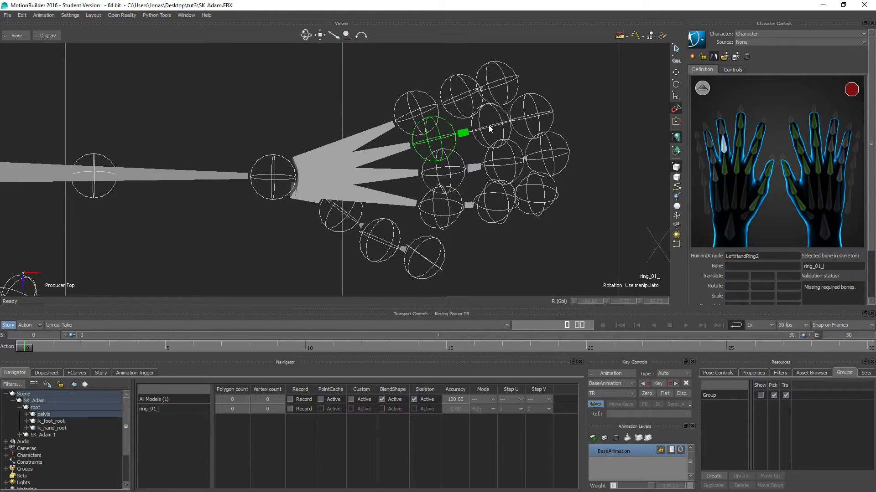
left_click(490, 125)
double_click(721, 128)
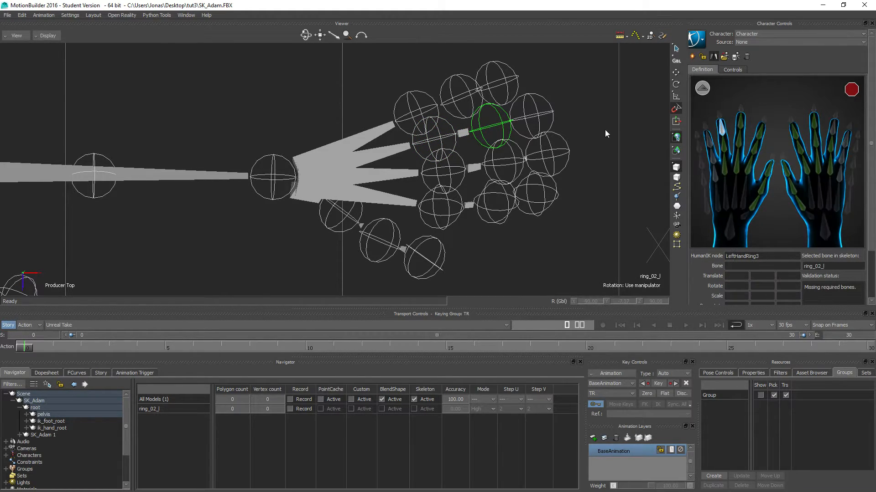
left_click(534, 118)
Step: Map pinky_01_l, pinky_02_l and pinky_03_l to LeftHandPinky1, LeftHandPinky2 and LeftHandPinky3
double_click(715, 175)
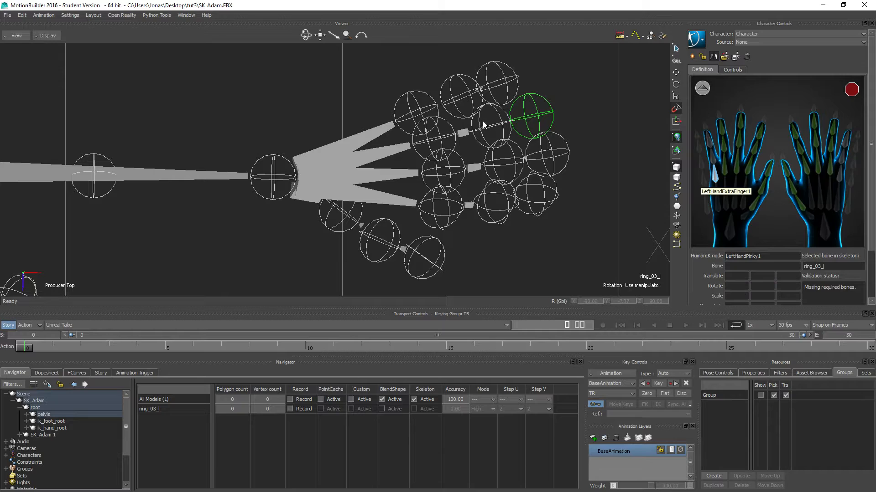
left_click(420, 109)
double_click(712, 155)
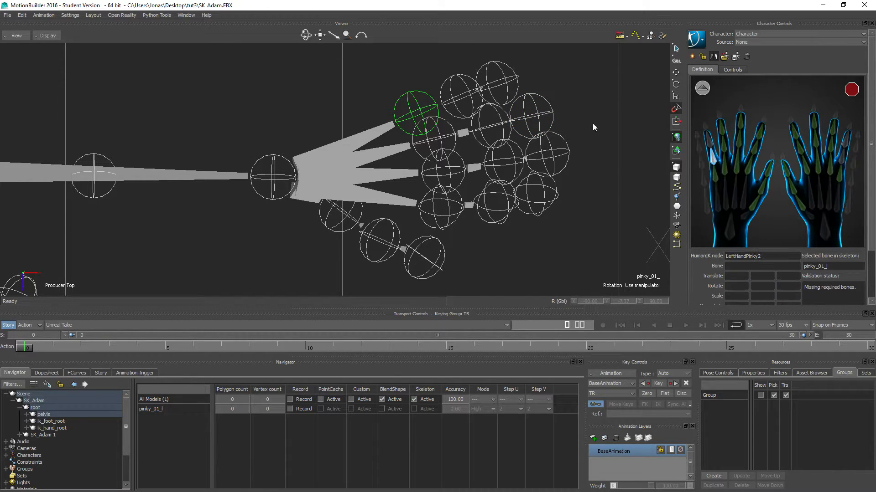
left_click(463, 98)
double_click(709, 142)
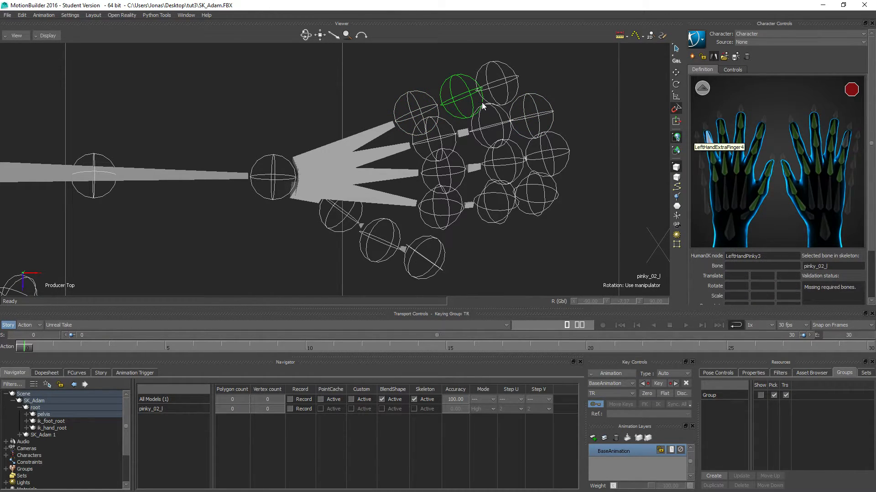
left_click(507, 82)
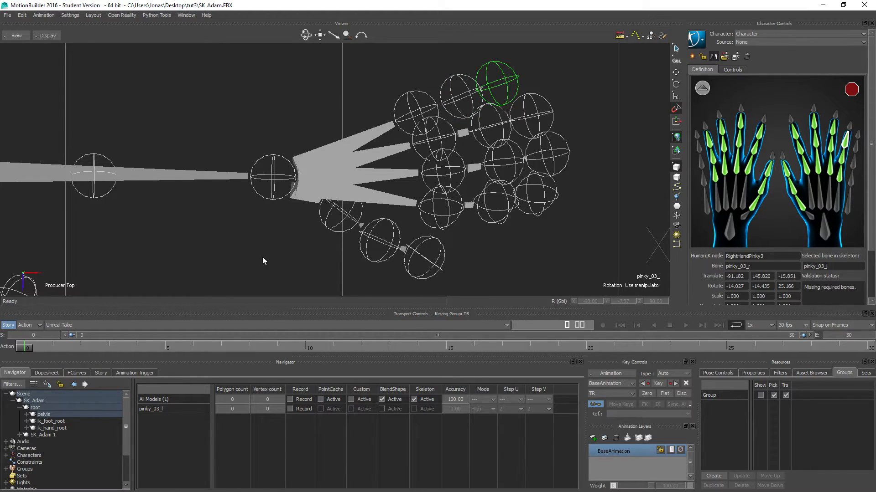
Step: Return to the full body view and, in the perspective view, map thigh_l to LeftUpLeg and calf_l to LeftLeg
left_click(702, 88)
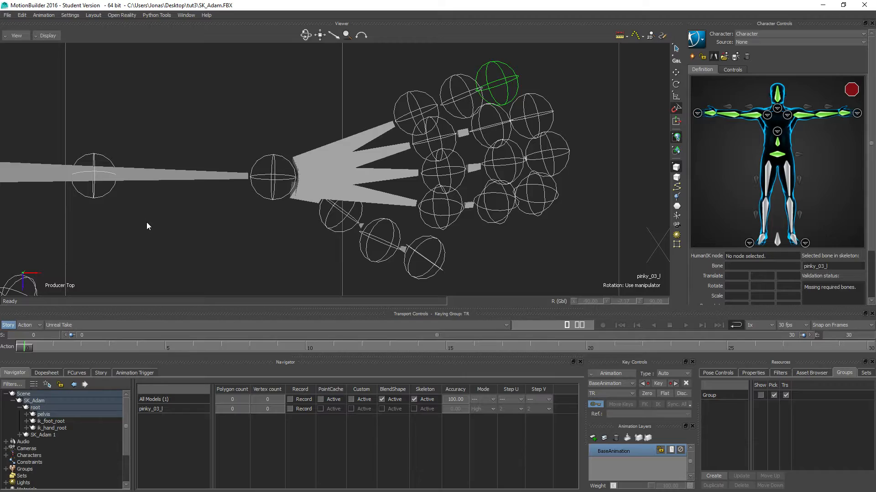
key("ctrl+p")
scroll(189, 221, "down", 8)
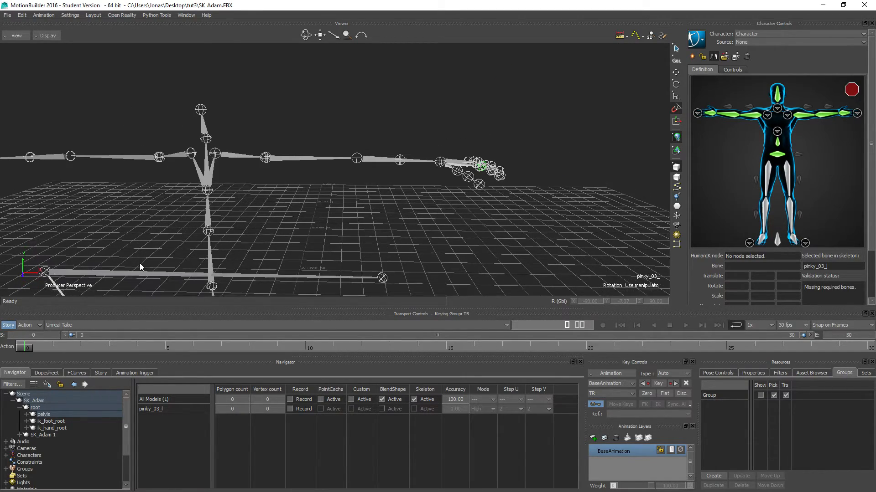
scroll(148, 241, "down", 2)
left_click_drag(151, 241, 160, 145, "ctrl+shift")
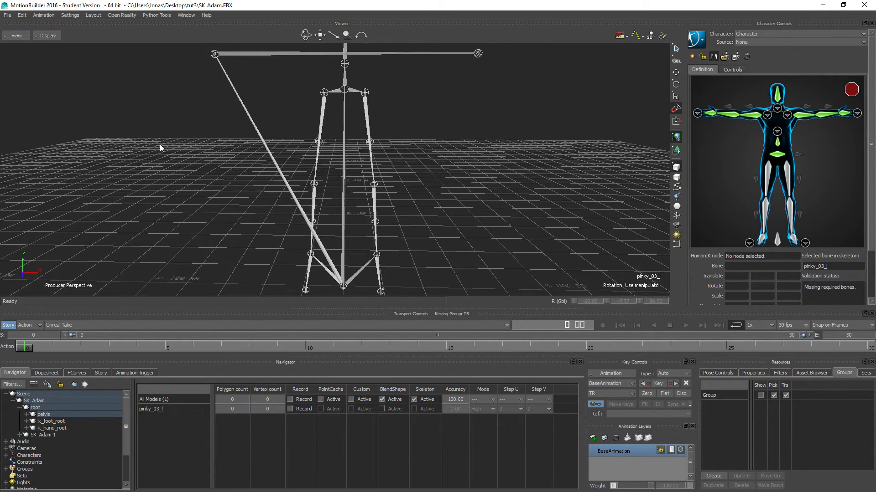
double_click(787, 180)
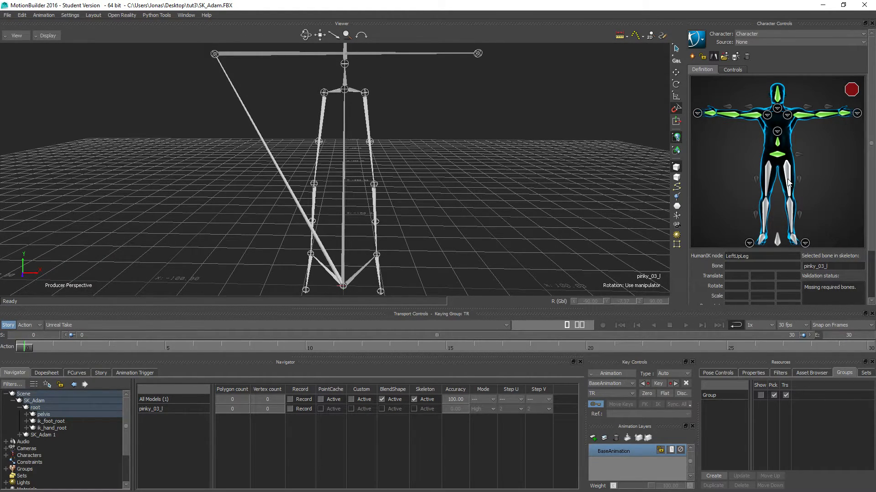
left_click(367, 109)
double_click(793, 205)
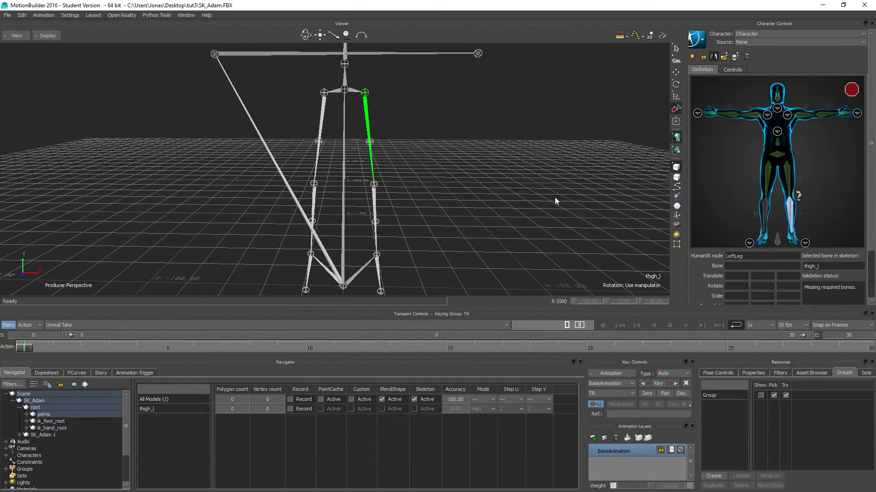
left_click(372, 200)
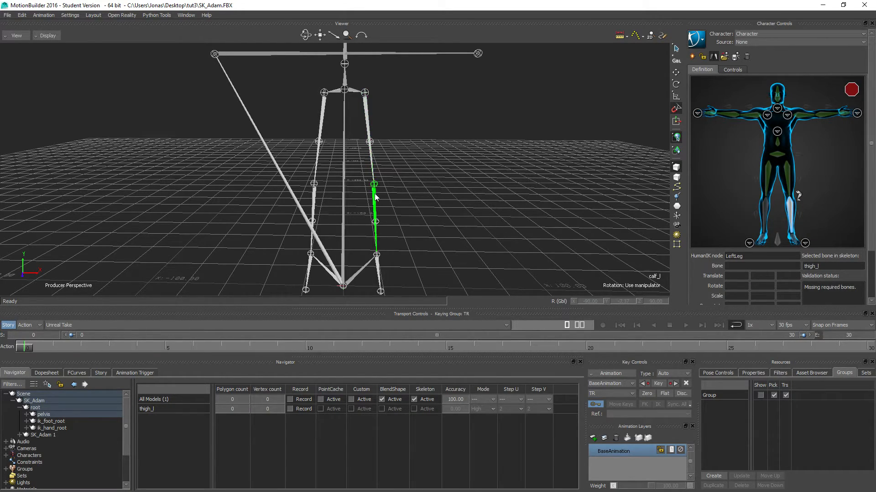
Step: Using the scene hierarchy, map foot_l under calf_l to LeftFoot and the root bone to the Reference node
double_click(792, 240)
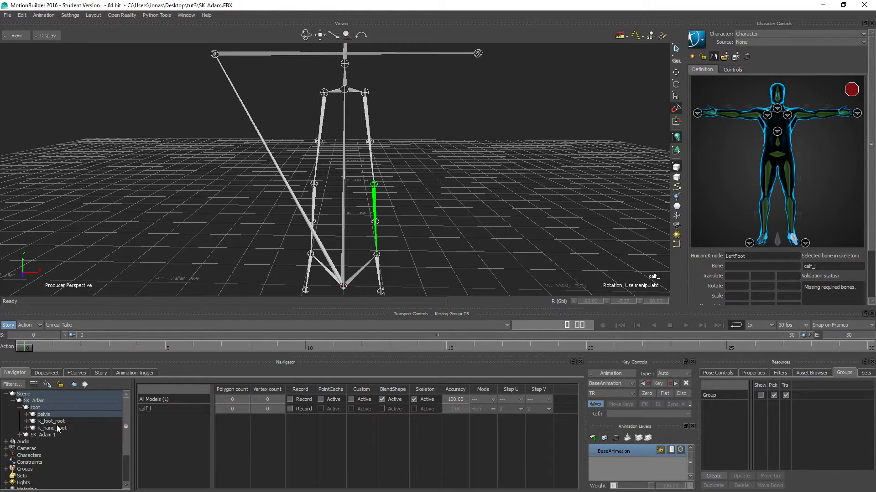
left_click(27, 421)
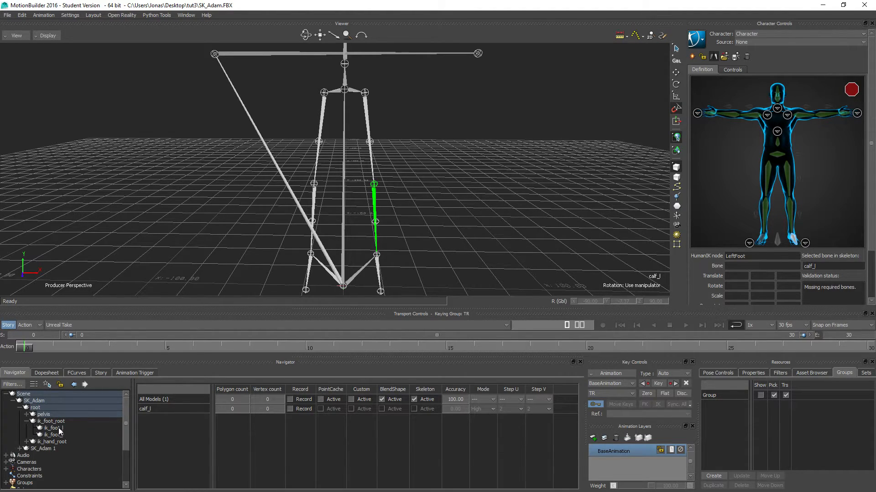
left_click(26, 416)
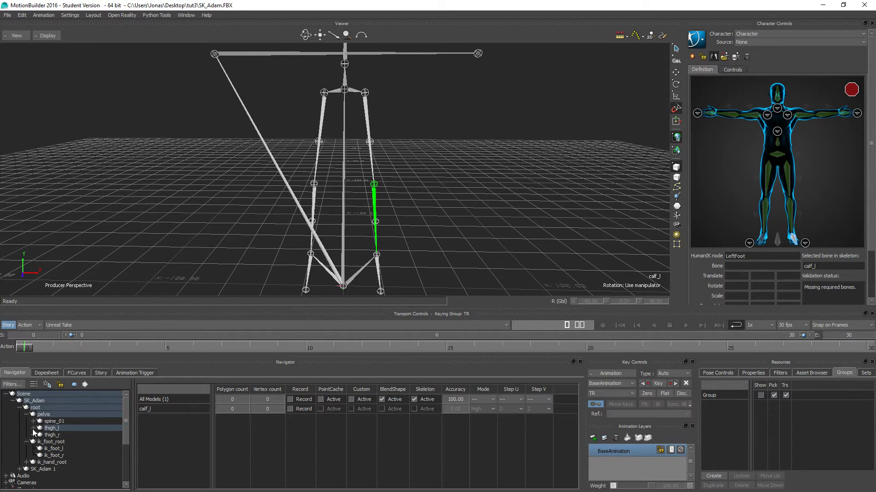
left_click(33, 428)
left_click(40, 435)
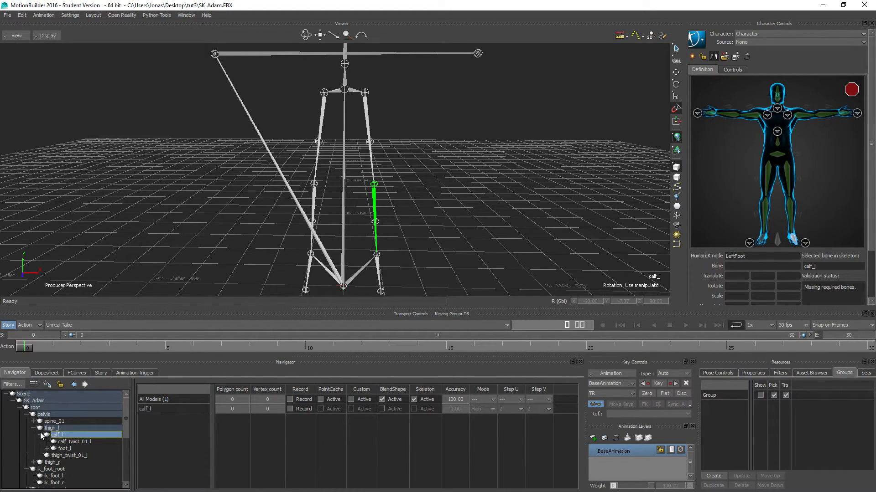
left_click(64, 449)
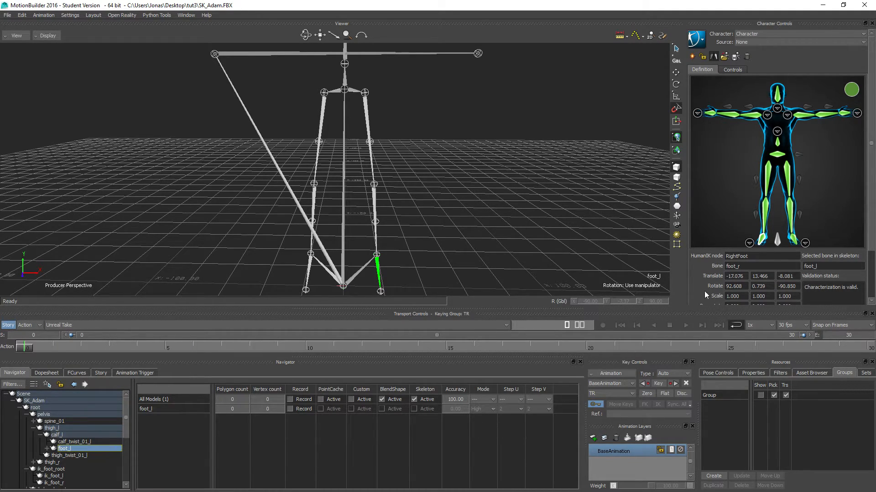
left_click(778, 239)
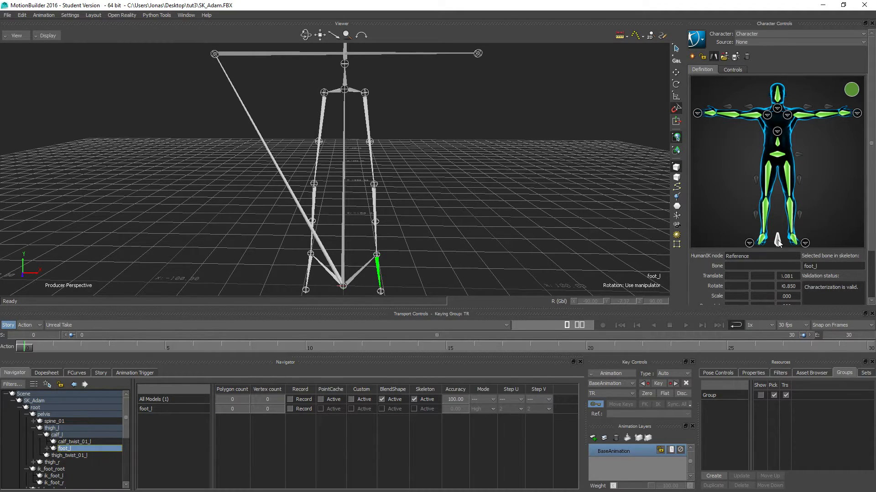
left_click(40, 410)
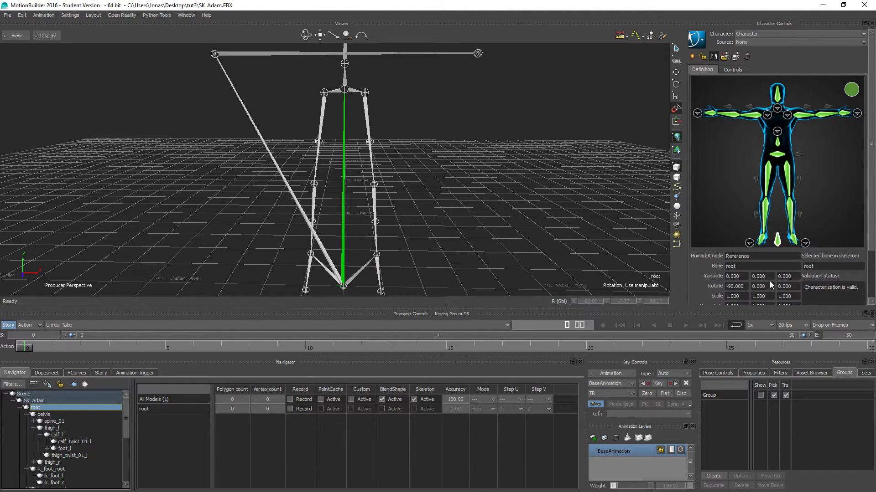
Step: In the detailed feet view, map ball_l under foot_l to the LeftToeBase node
left_click(805, 243)
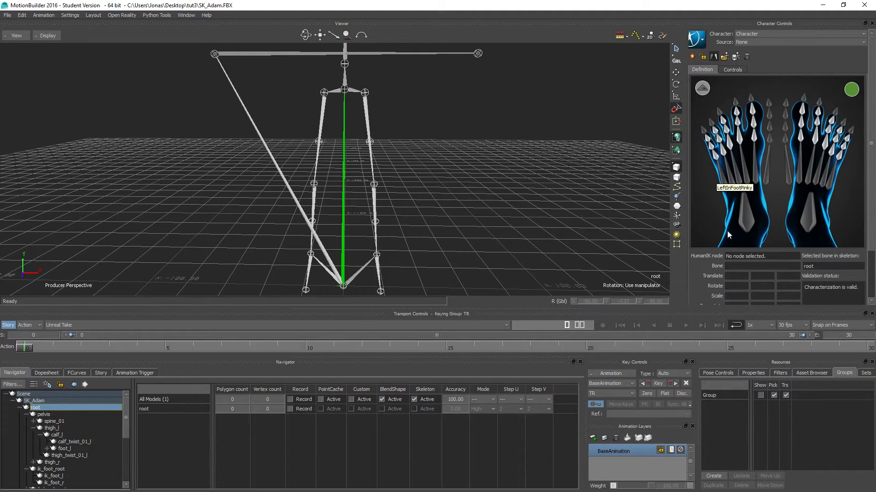
left_click(748, 217)
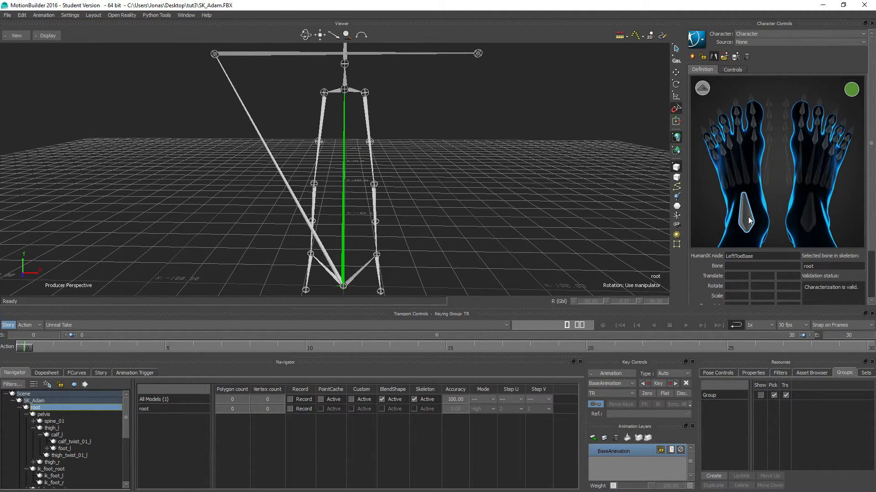
left_click(47, 449)
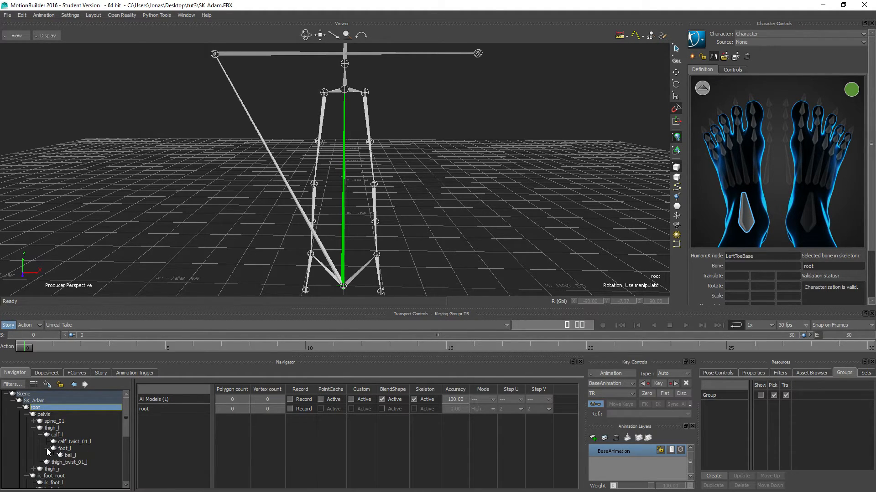
left_click(73, 457)
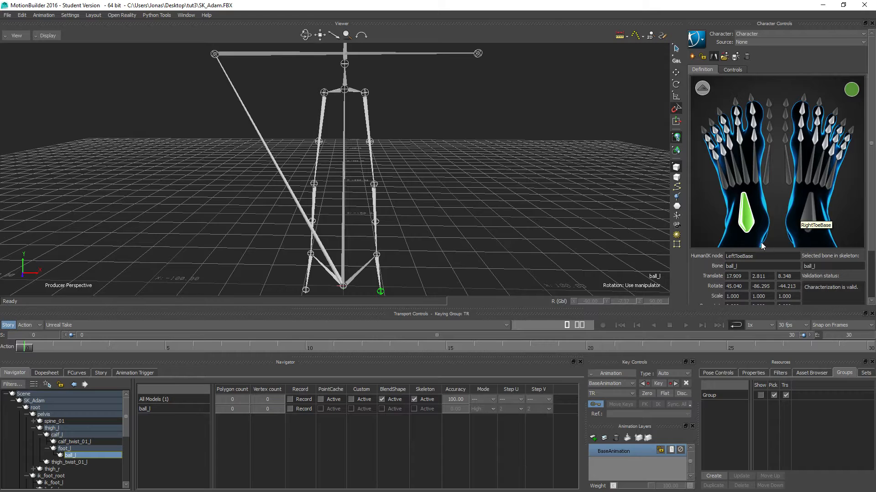
Step: Map ball_r, found under thigh_r, calf_r and foot_r in the hierarchy, to the RightToeBase node
left_click(810, 215)
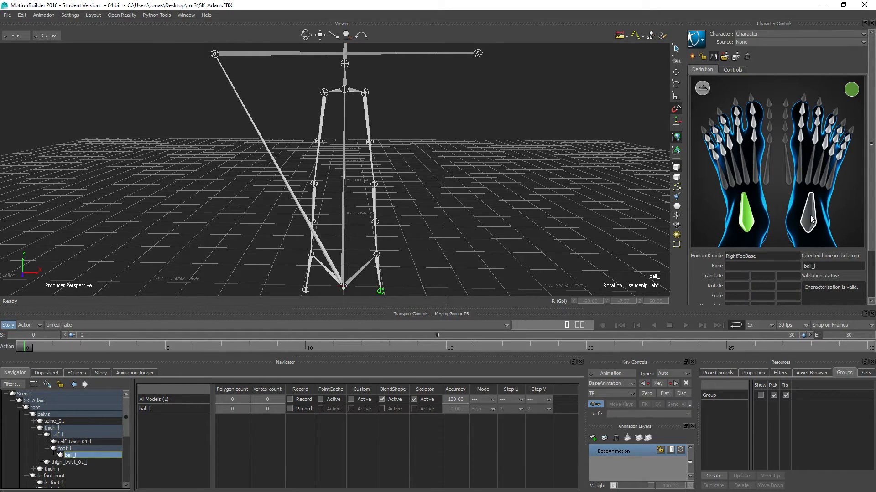
left_click(33, 469)
left_click(40, 476)
scroll(44, 478, "down", 1)
left_click(47, 473)
left_click(70, 479)
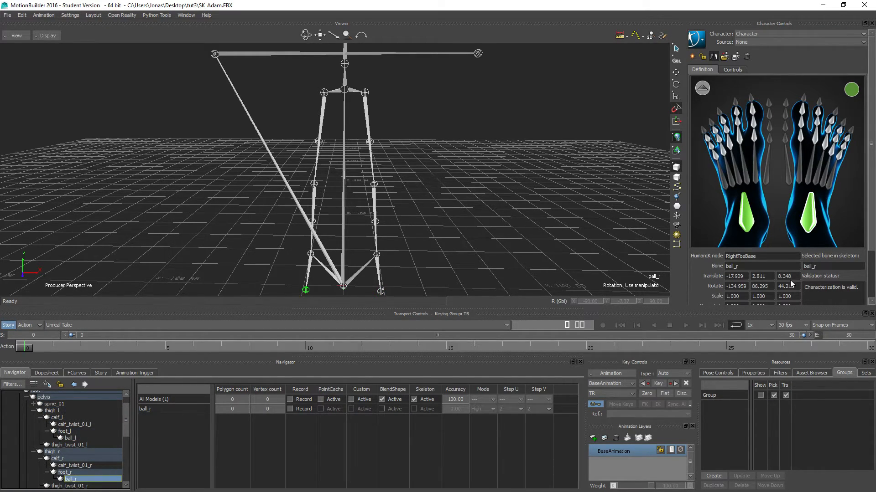
Step: Return to the full body view and lock the character definition as a Biped
left_click(702, 89)
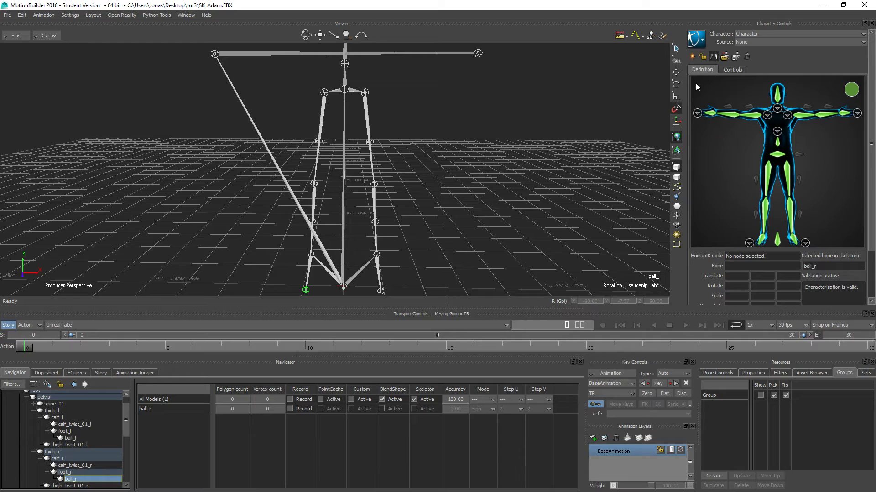
left_click(703, 58)
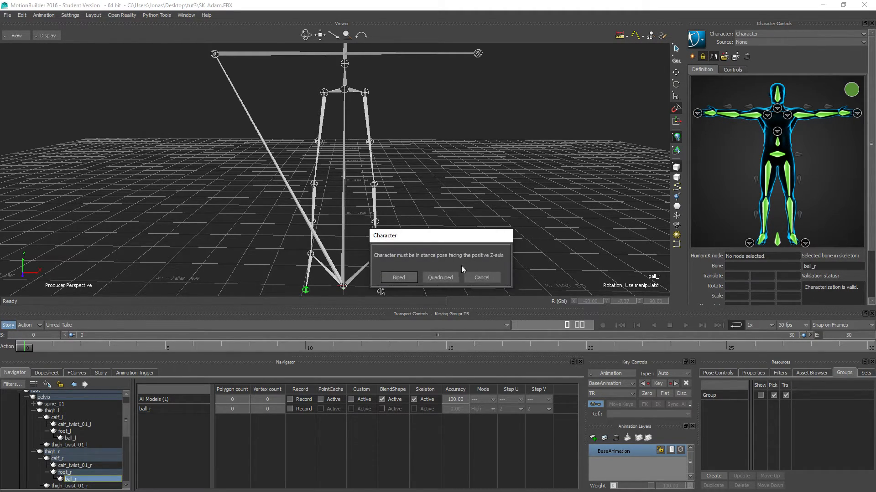
left_click(397, 277)
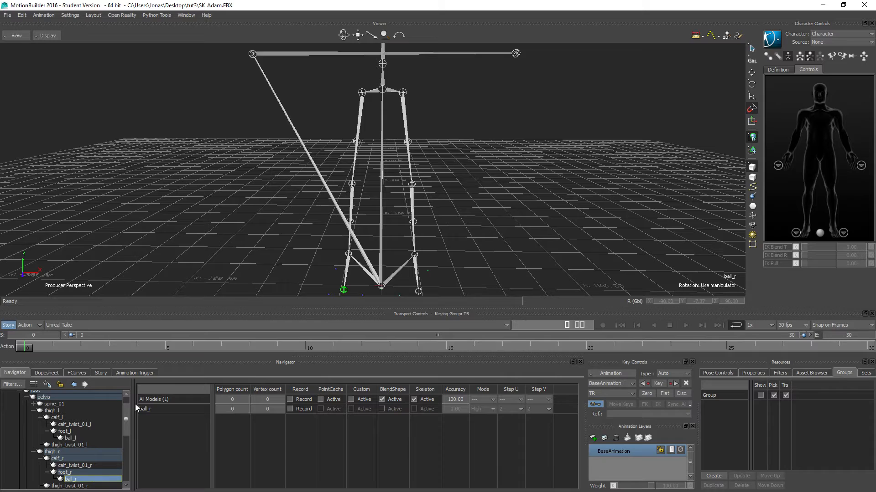
Step: Collapse the scene hierarchy and inspect the Character entry under Characters, reviewing its Character Definition and returning to its Character Settings
scroll(132, 405, "up", 2)
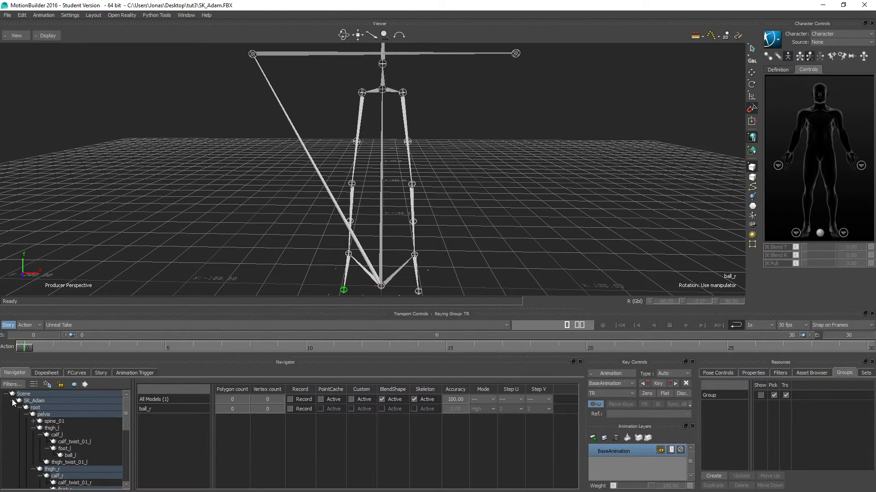
left_click(12, 401)
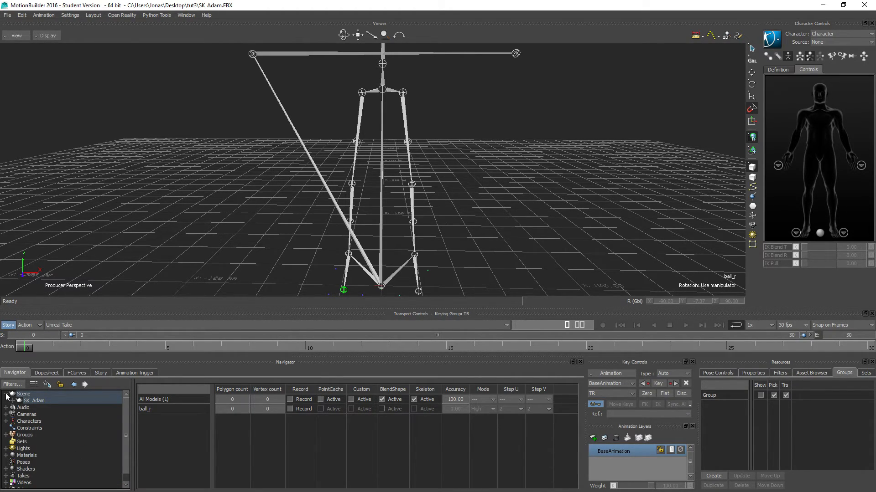
left_click(5, 395)
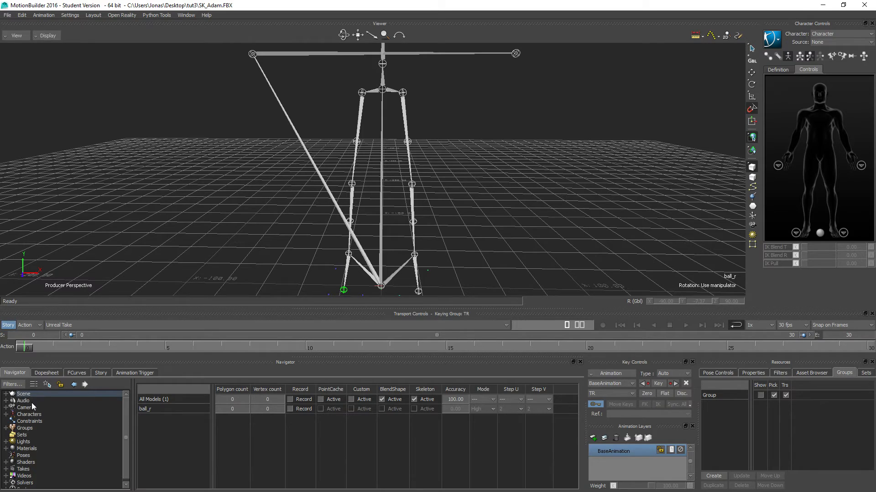
left_click(7, 415)
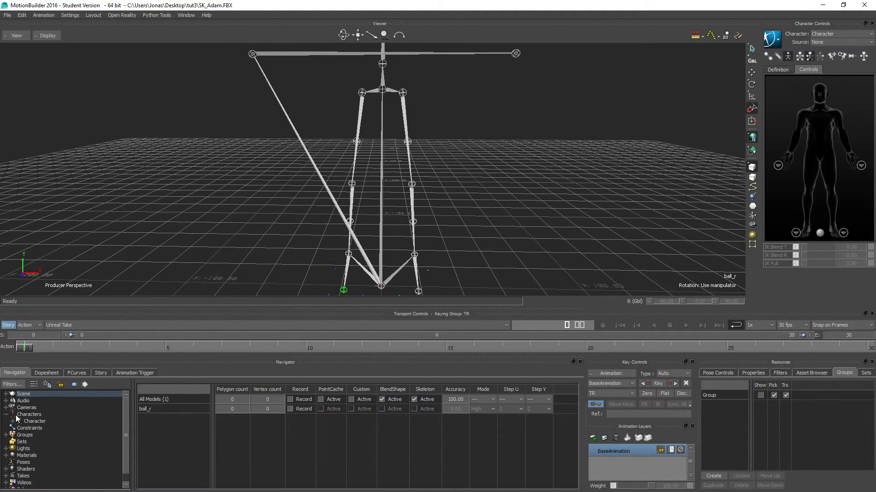
double_click(29, 422)
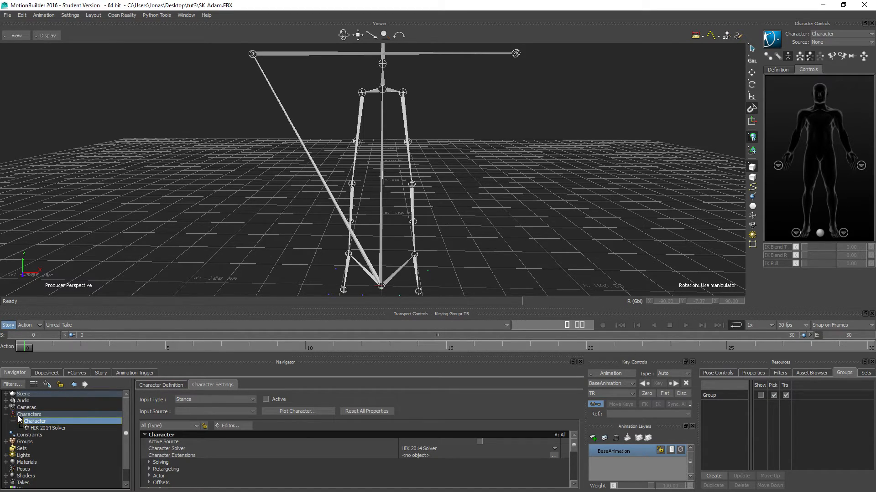
left_click(157, 386)
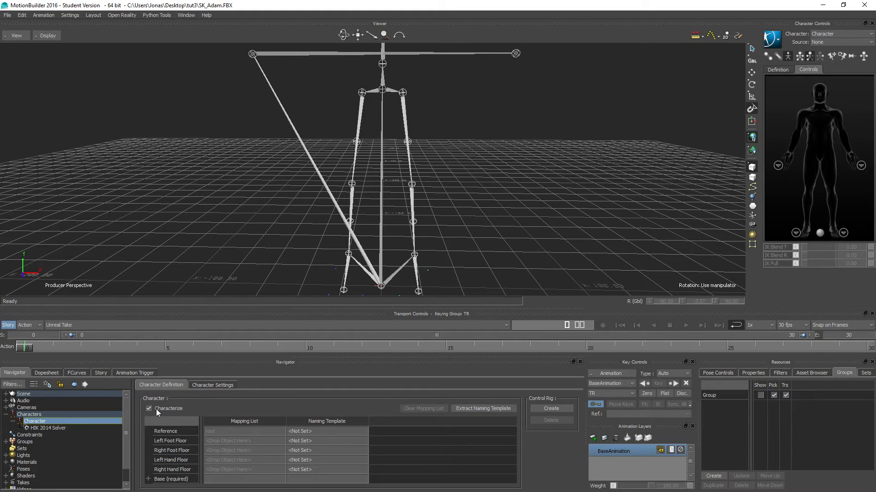
left_click(203, 386)
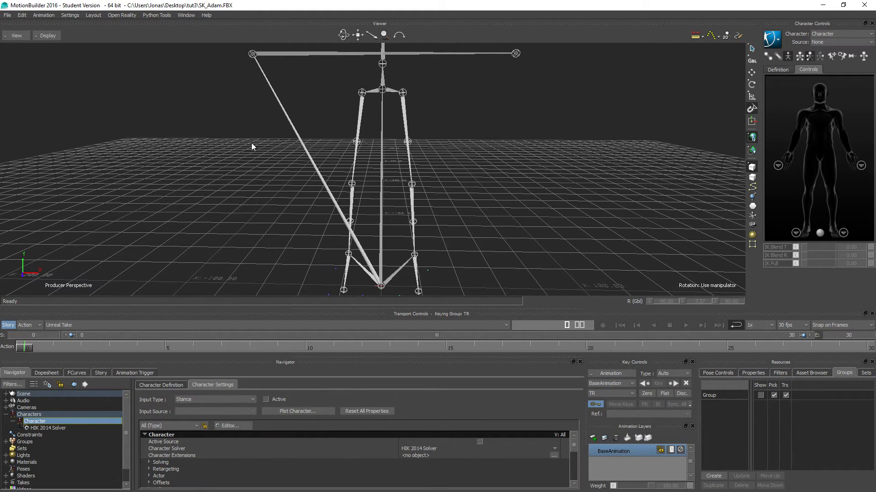
Step: Save the characterized scene as a new file named SK_Adam_MBT.FBX in the tut3 folder, keeping the default save options
scroll(166, 173, "down", 3)
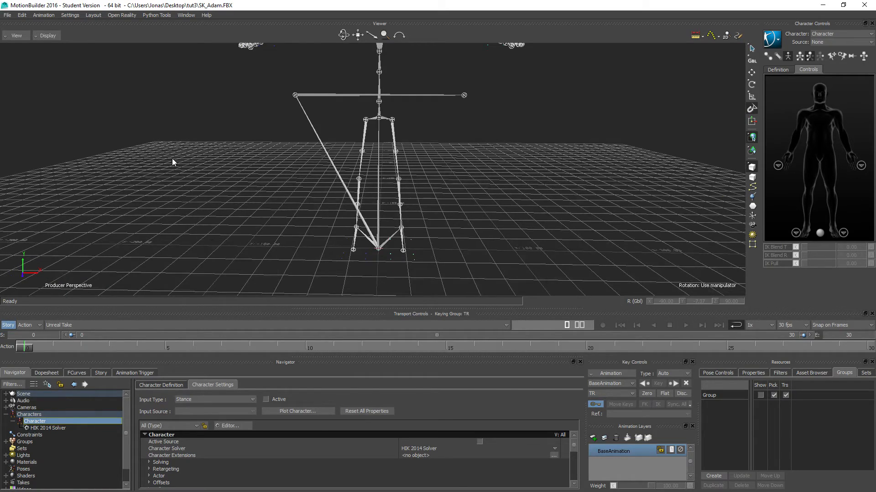
mouse_move(160, 159)
left_mouse_down("shift")
mouse_move(158, 183)
mouse_move(160, 175)
left_mouse_up("shift")
left_click(6, 15)
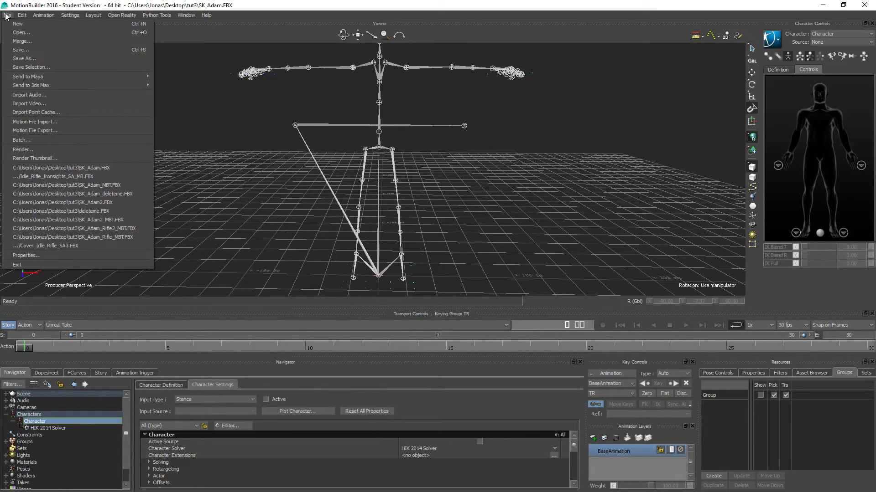
left_click(26, 58)
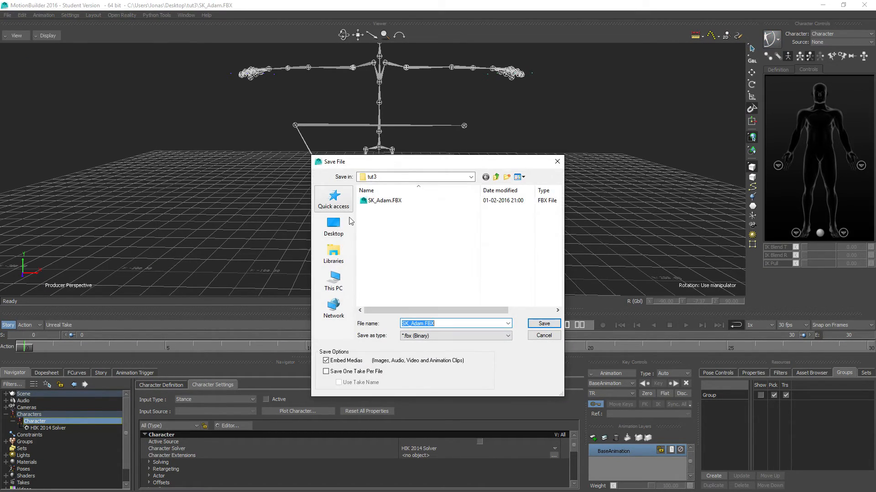
left_click(385, 200)
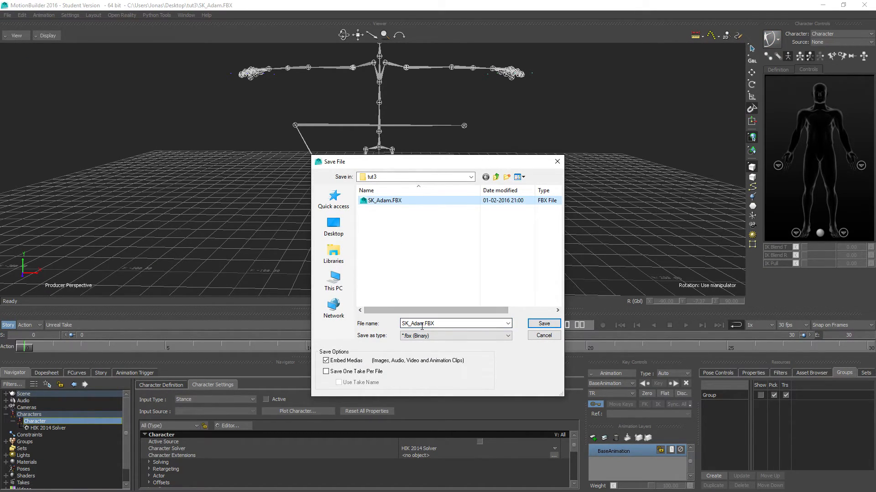
left_click(430, 325)
left_click(423, 324)
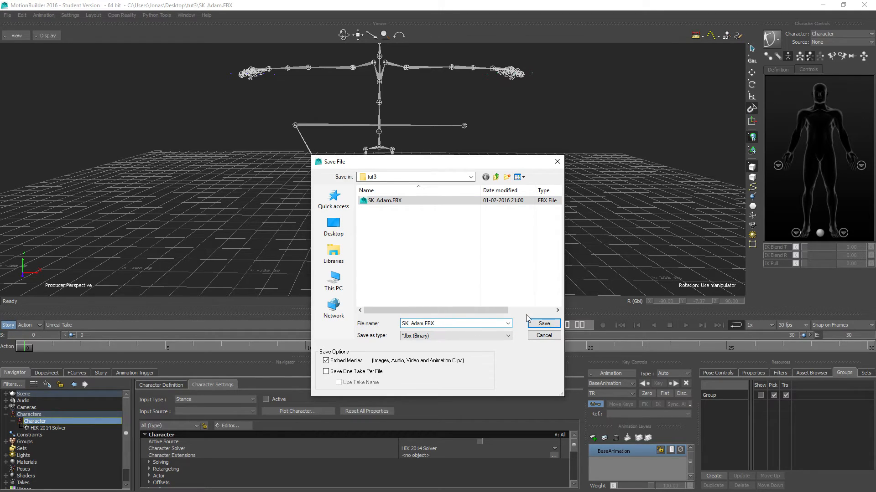
type("_MBT")
left_click(544, 324)
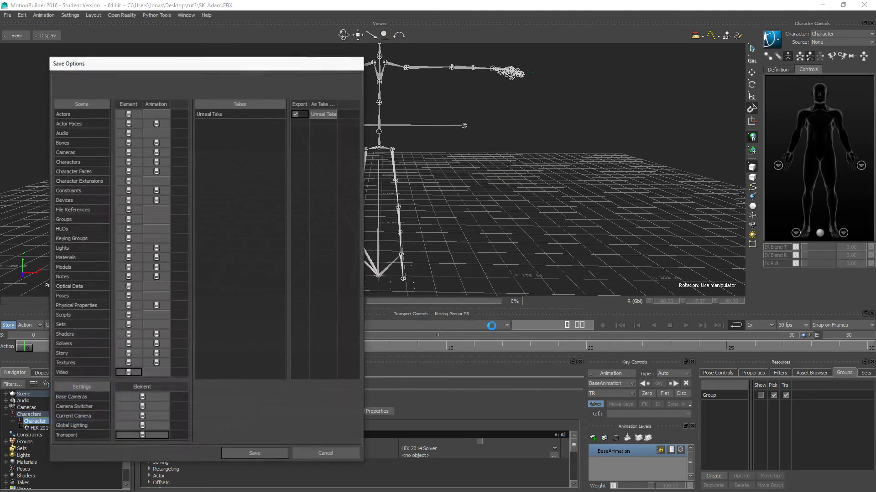
left_click(253, 455)
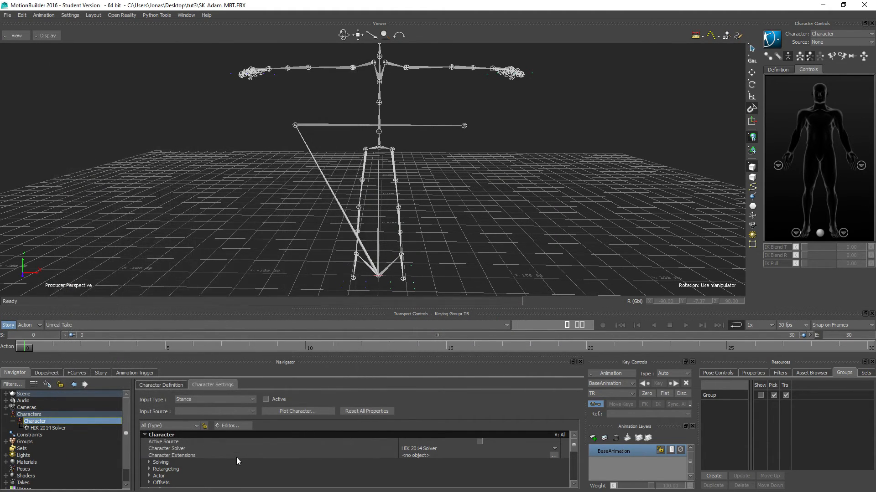
Step: Rename the Unreal Take in the scene's Takes list as T-Pose
scroll(32, 467, "down", 1)
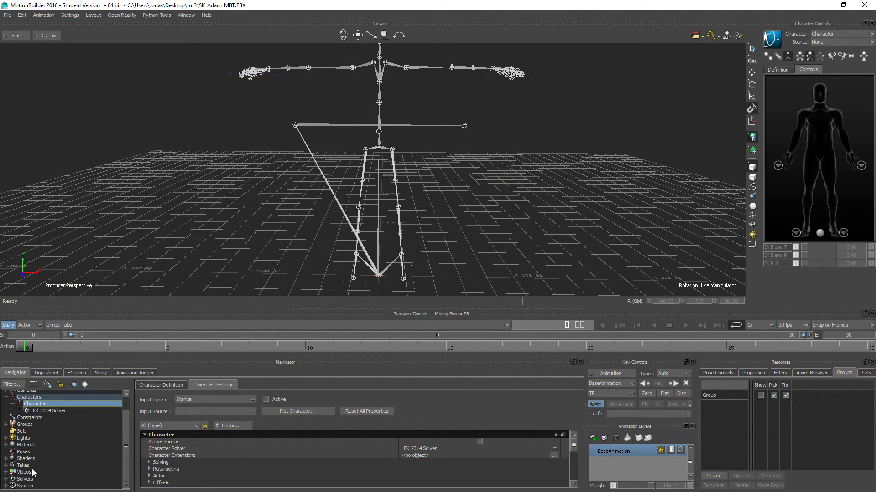
left_click(6, 465)
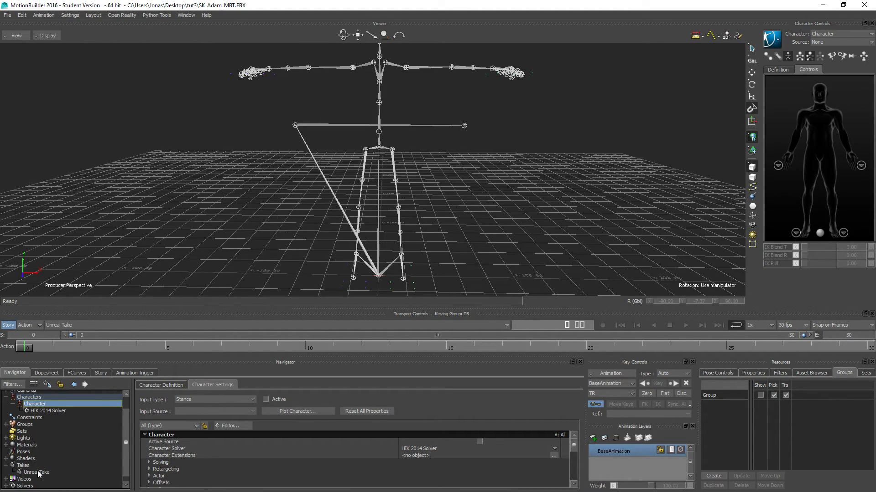
mouse_move(26, 348)
left_mouse_down()
mouse_move(160, 347)
mouse_move(27, 348)
left_mouse_up()
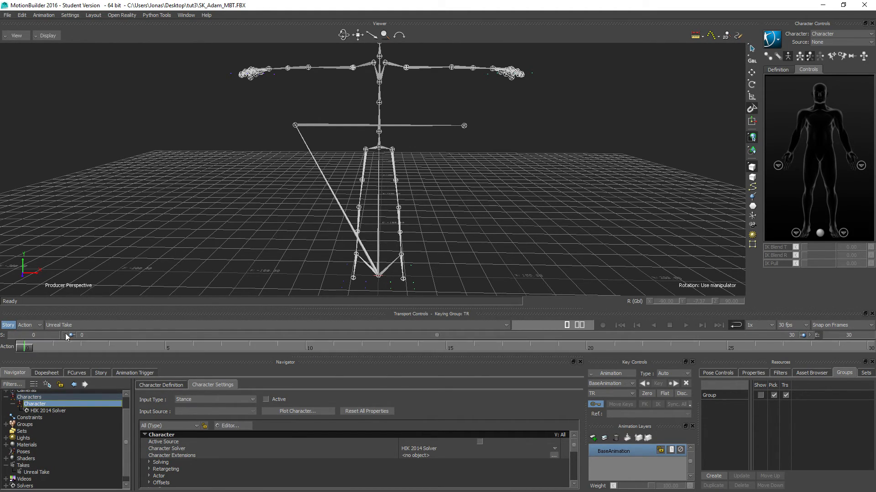
left_click(29, 474)
right_click(29, 473)
left_click(69, 433)
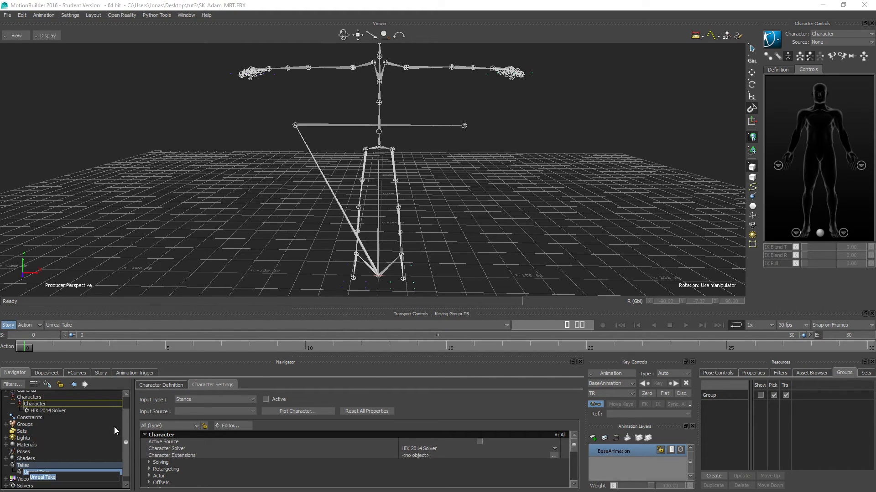
type("T-Pose")
key("Return")
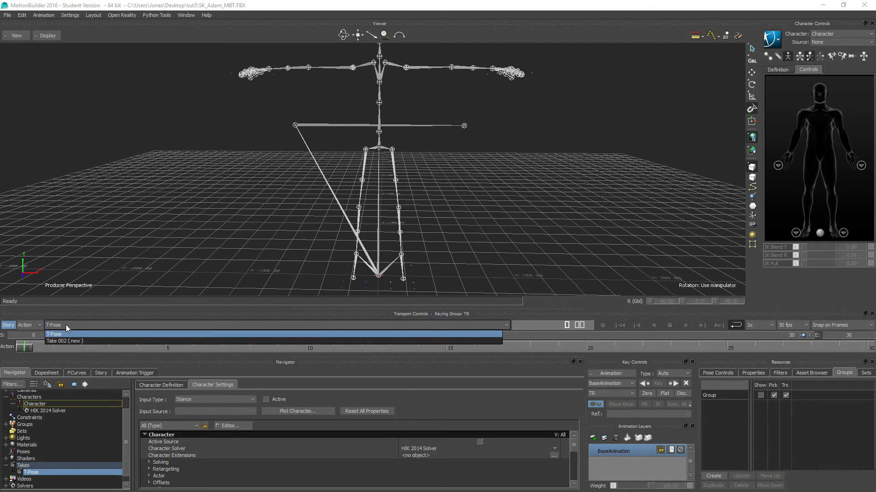
Step: Save the changes to the current SK_Adam_MBT.FBX file and frame the whole skeleton in the viewer
left_click(5, 14)
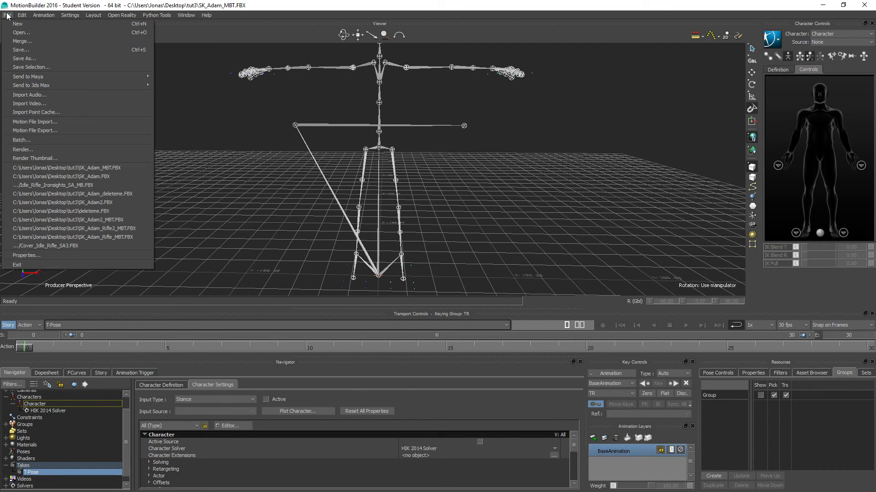
left_click(19, 50)
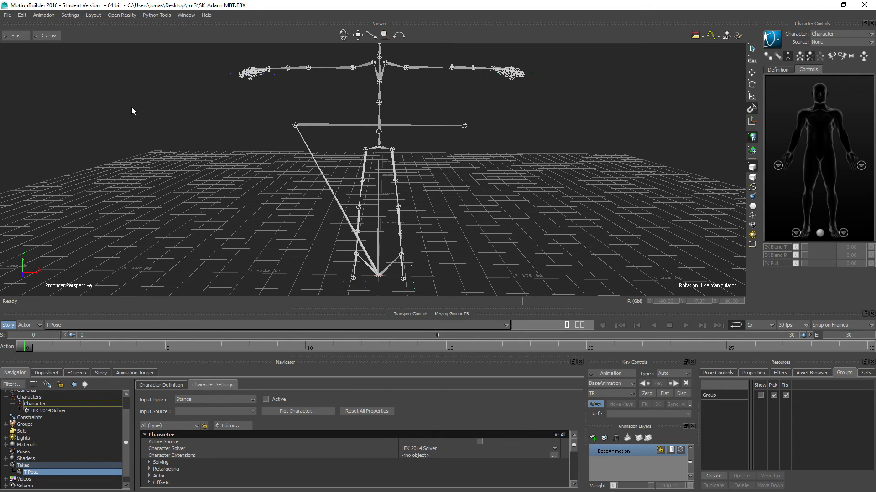
left_click_drag(146, 138, 97, 132, "ctrl")
mouse_move(152, 147)
left_mouse_down("shift")
mouse_move(176, 159)
mouse_move(160, 149)
left_mouse_up("shift")
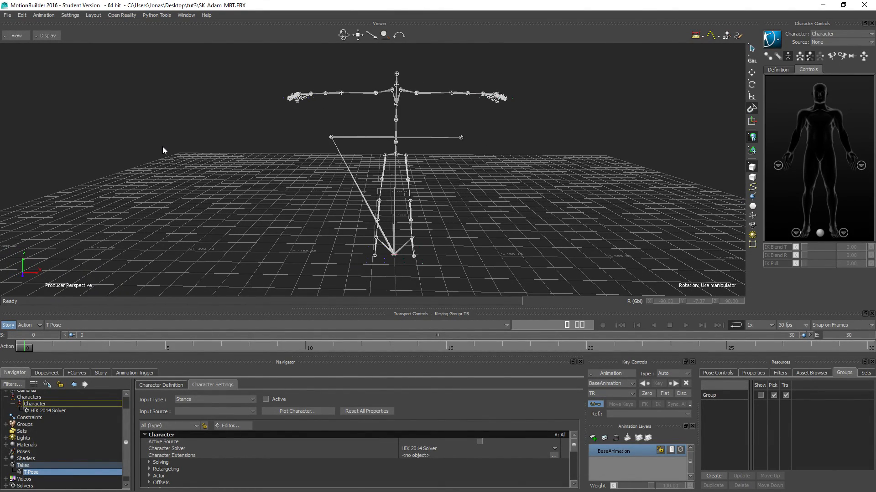